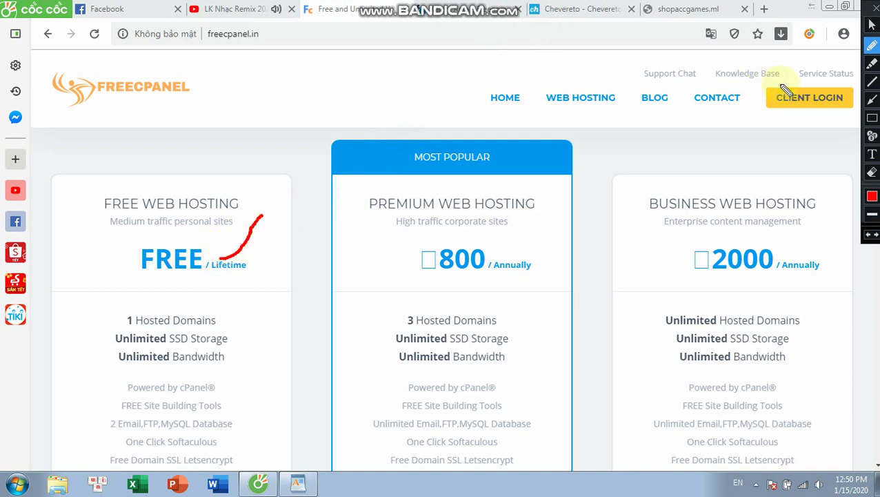
# - Mark the Lifetime label with a red arrow and a 'Vinh vien' note, then clear the markings
pyautogui.click(872, 99)
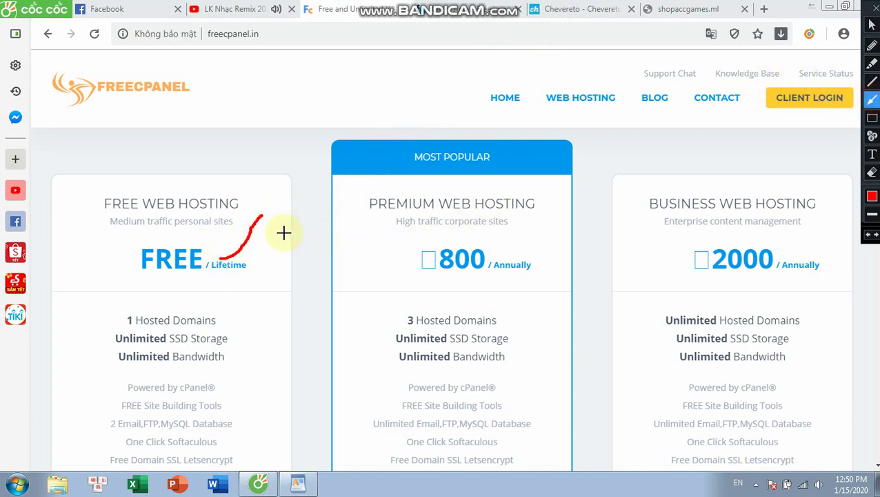
pyautogui.moveTo(283, 233)
pyautogui.mouseDown()
pyautogui.moveTo(232, 257)
pyautogui.moveTo(237, 265)
pyautogui.mouseUp()
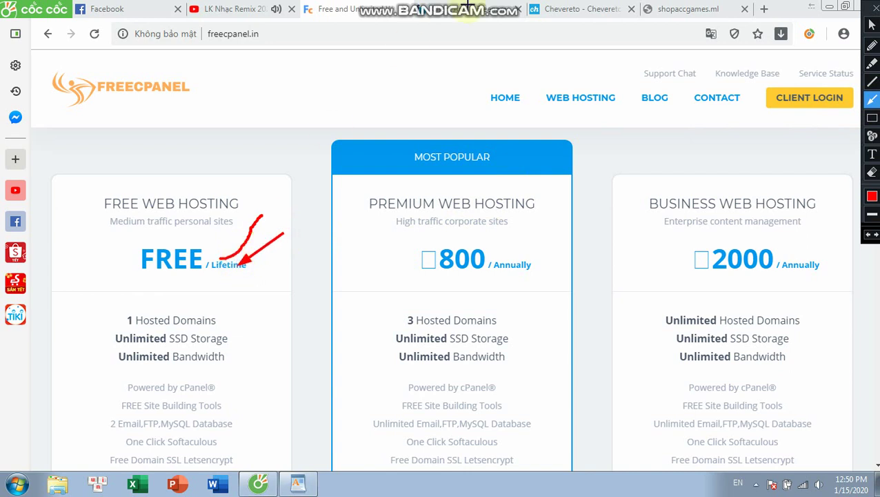
pyautogui.click(871, 154)
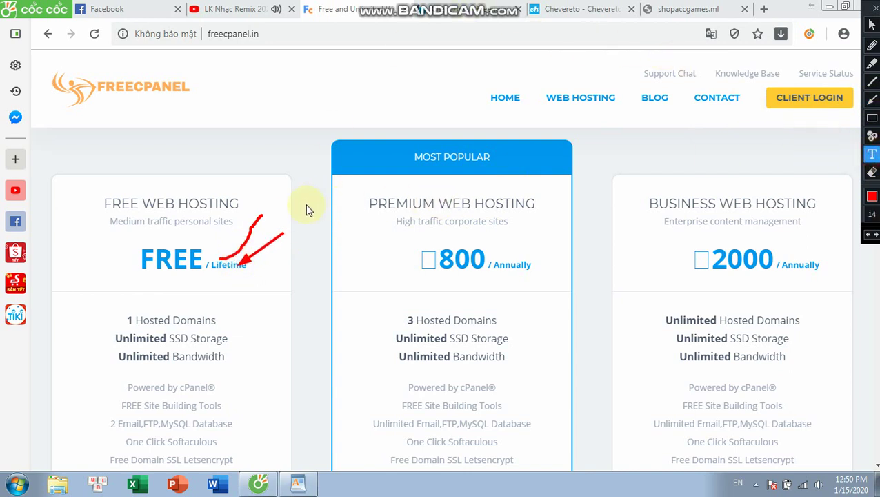
pyautogui.click(280, 219)
pyautogui.write('Vi')
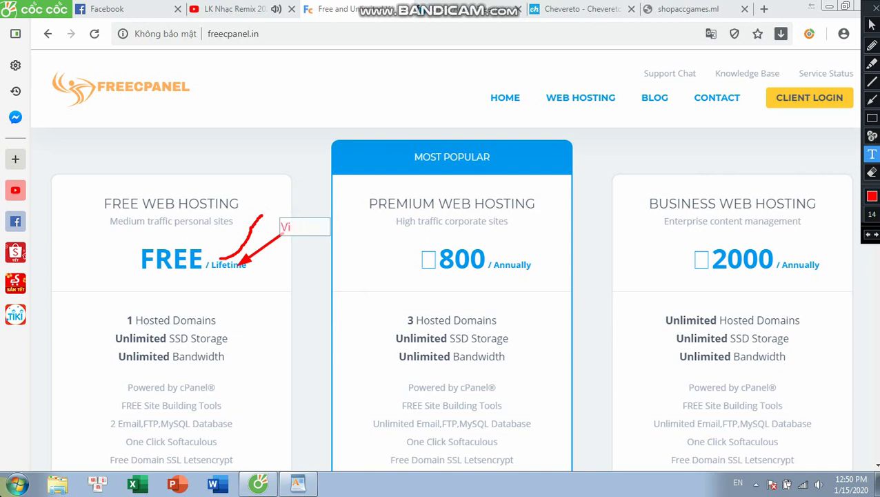
pyautogui.write('x vien :v')
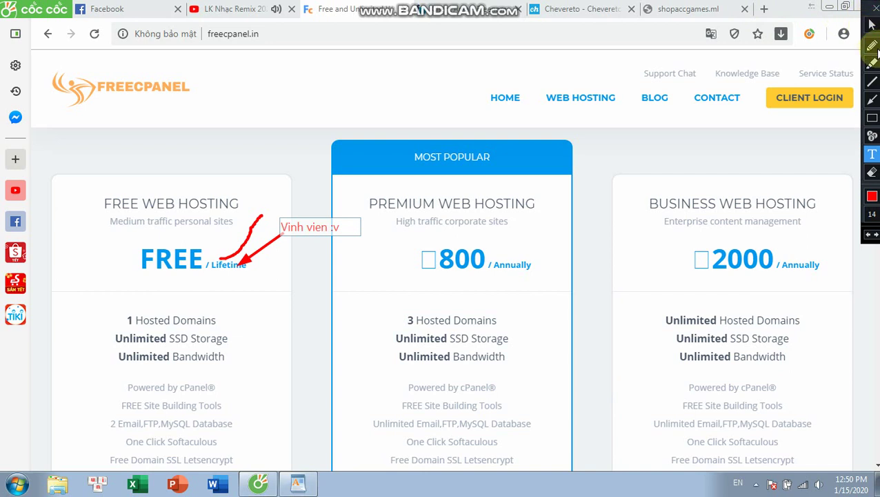
pyautogui.click(874, 7)
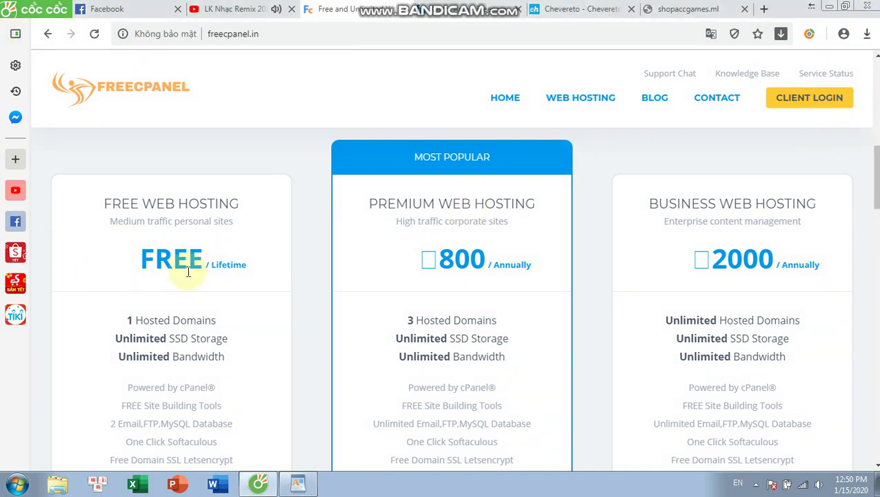
# - Look up the dictionary meaning of 'Lifetime', then dismiss the definition
pyautogui.doubleClick(221, 266)
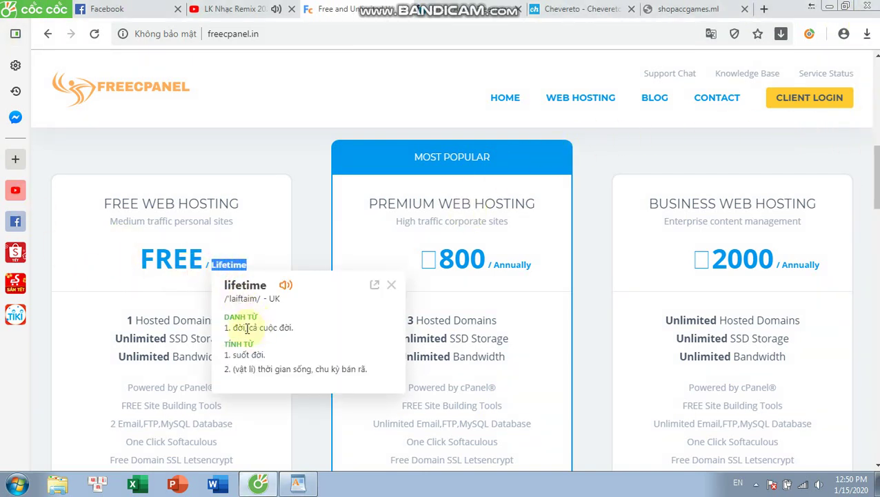
pyautogui.click(102, 373)
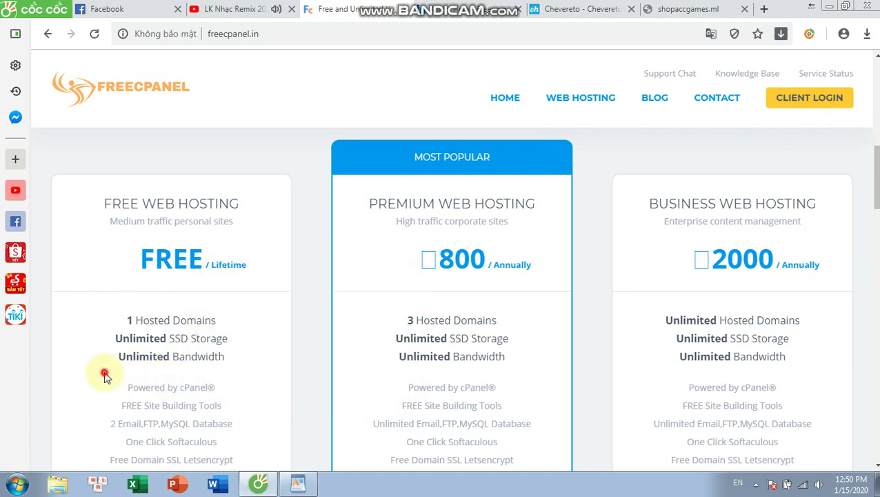
pyautogui.scroll(-3, 113, 320)
# - Order the Free Web Hosting plan and go to the client-area login
pyautogui.click(159, 345)
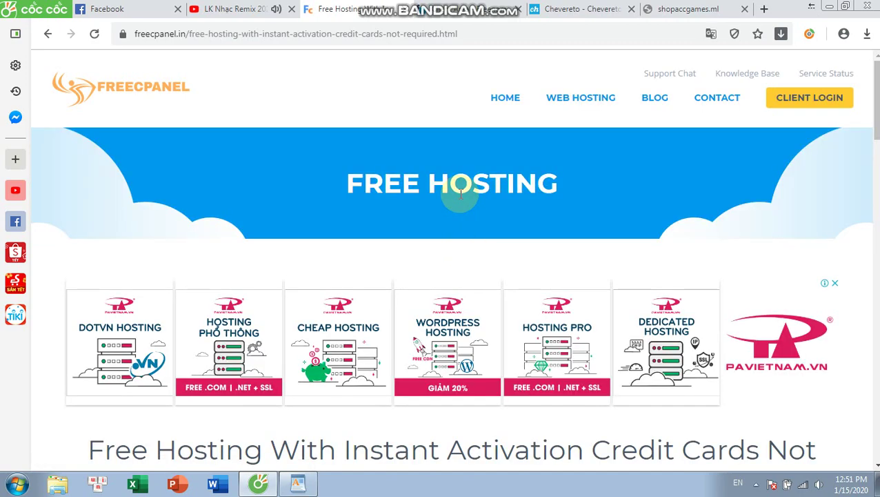
pyautogui.scroll(-3, 459, 197)
pyautogui.scroll(4, 461, 224)
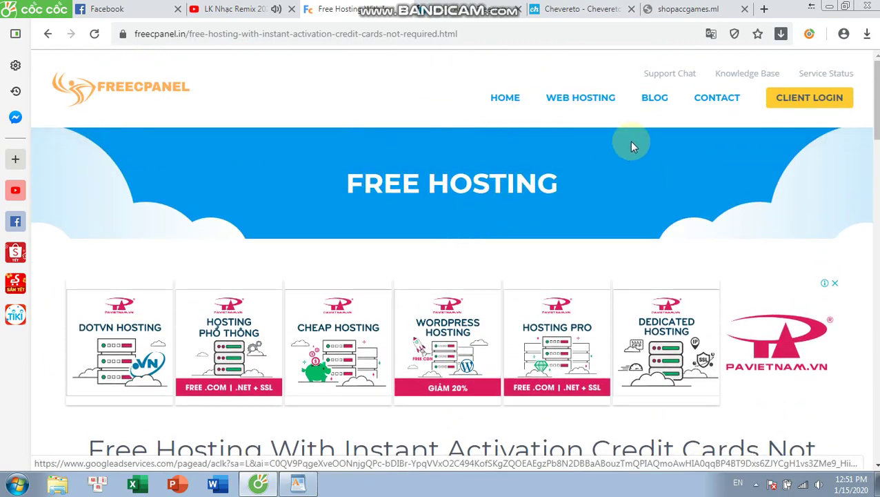
pyautogui.click(794, 99)
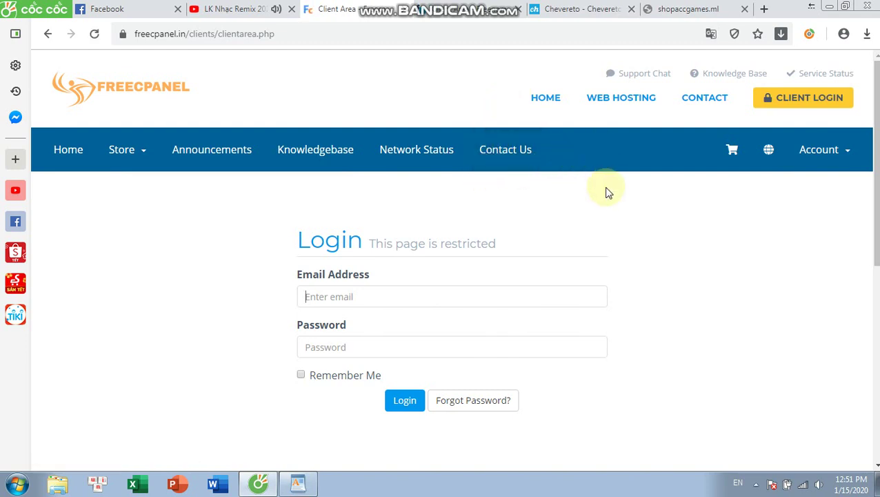
# - Choose Register from the Account menu to open the new-account form
pyautogui.click(828, 152)
pyautogui.click(791, 202)
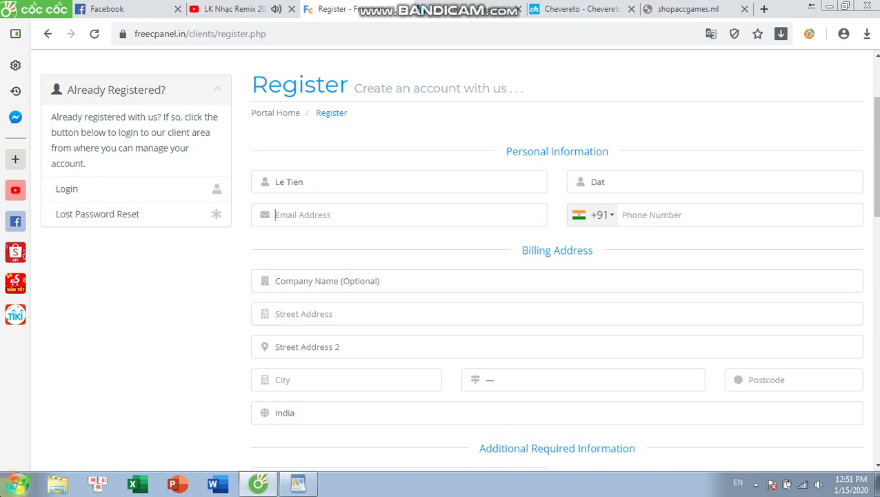
# - Fill the e-mail with the saved address and switch the phone dialling code to Vietnam +84
pyautogui.click(277, 215)
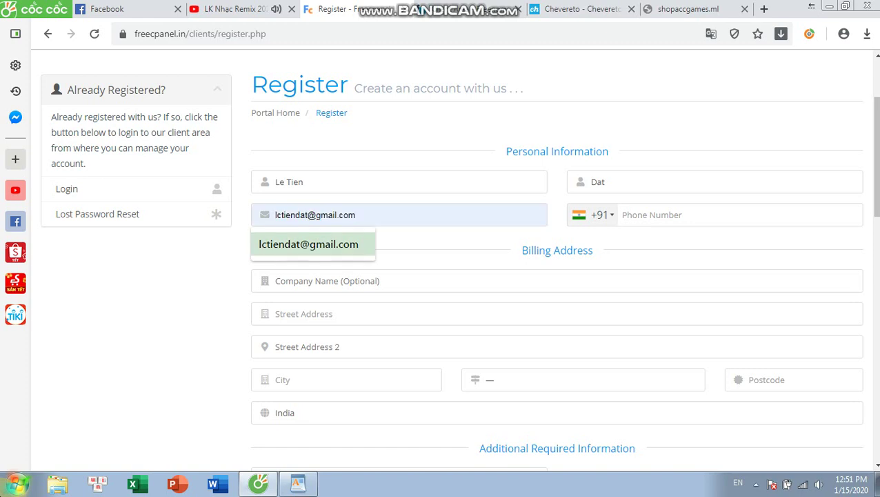
pyautogui.click(308, 244)
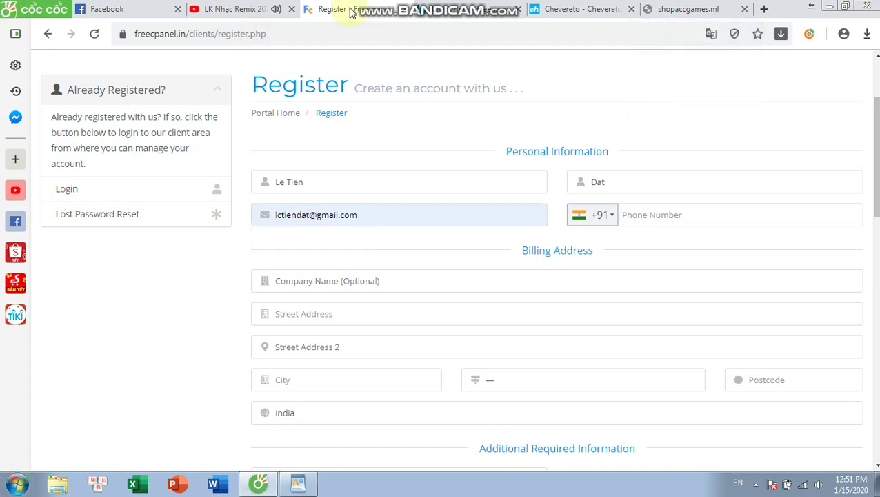
pyautogui.click(606, 225)
pyautogui.click(598, 215)
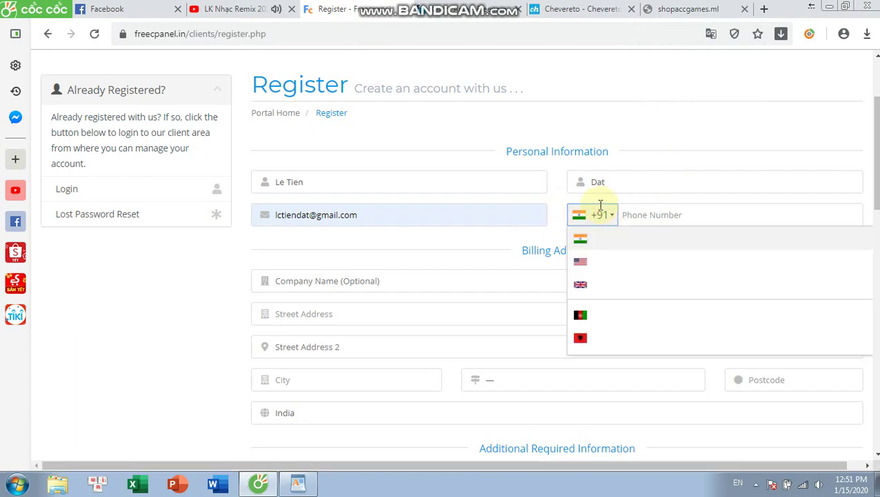
pyautogui.scroll(-8, 643, 298)
pyautogui.scroll(-20, 642, 298)
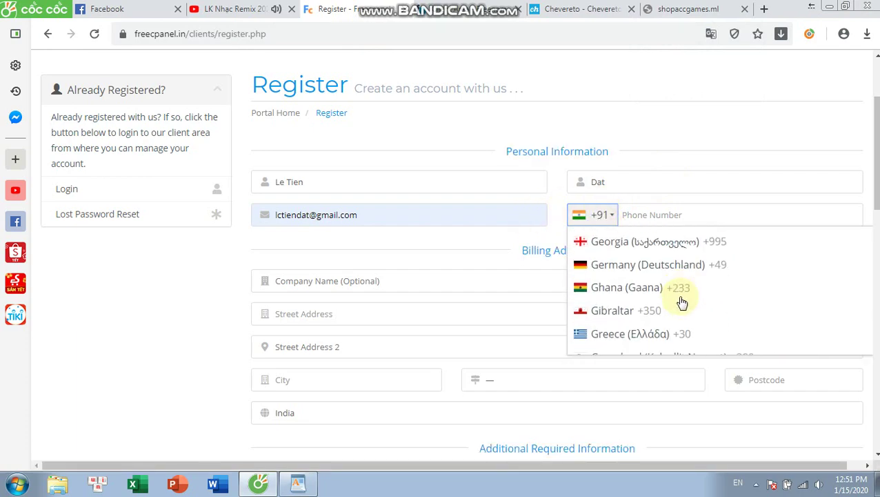
pyautogui.scroll(-20, 678, 306)
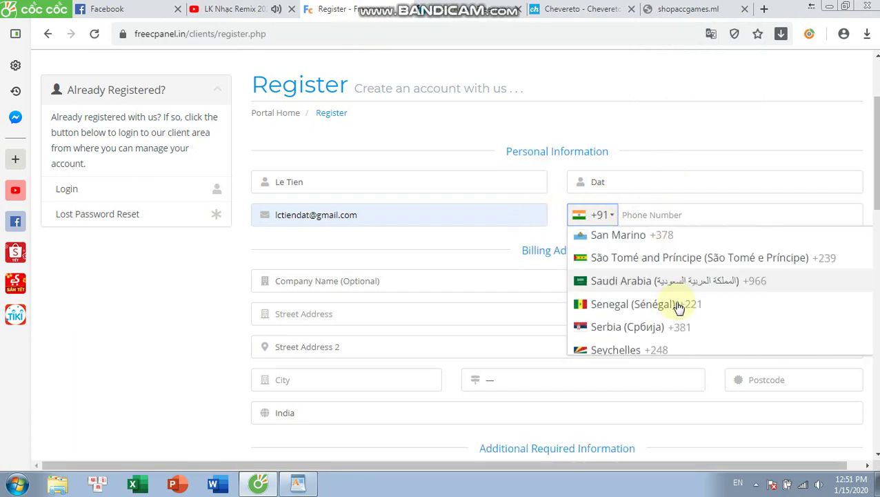
pyautogui.scroll(-2, 676, 308)
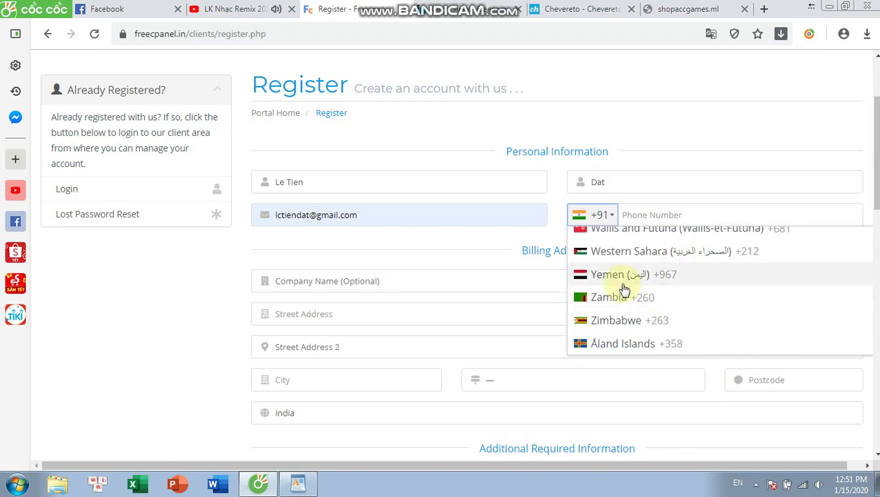
pyautogui.scroll(4, 625, 289)
pyautogui.click(621, 335)
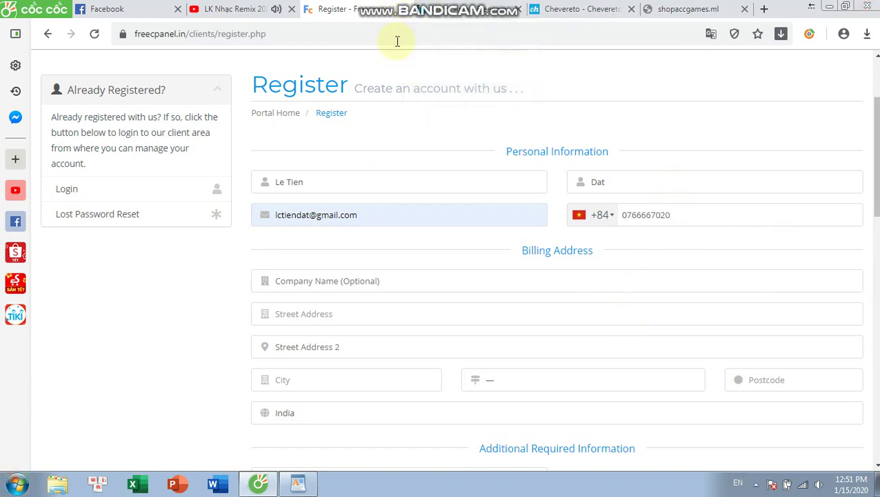
pyautogui.click(425, 281)
# - Enter 'hue' for the company, street address, second address line and city
pyautogui.write('h')
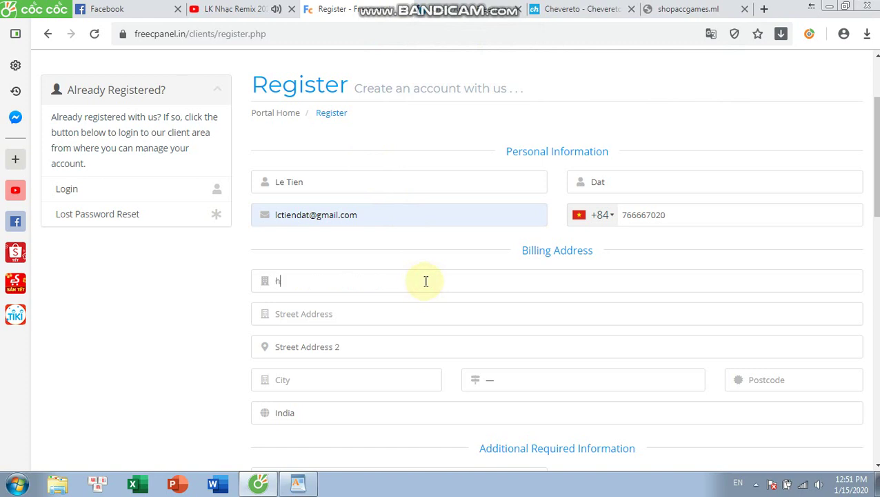
pyautogui.write('ue')
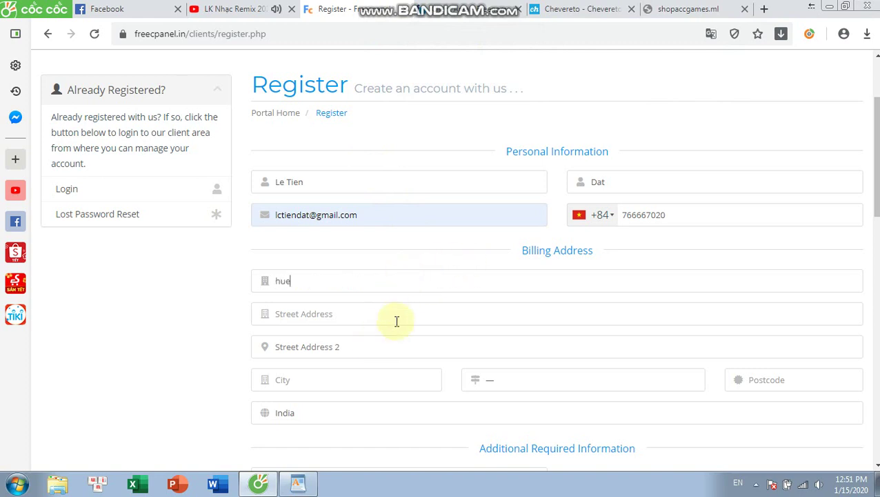
pyautogui.click(398, 316)
pyautogui.click(349, 345)
pyautogui.scroll(-1, 368, 319)
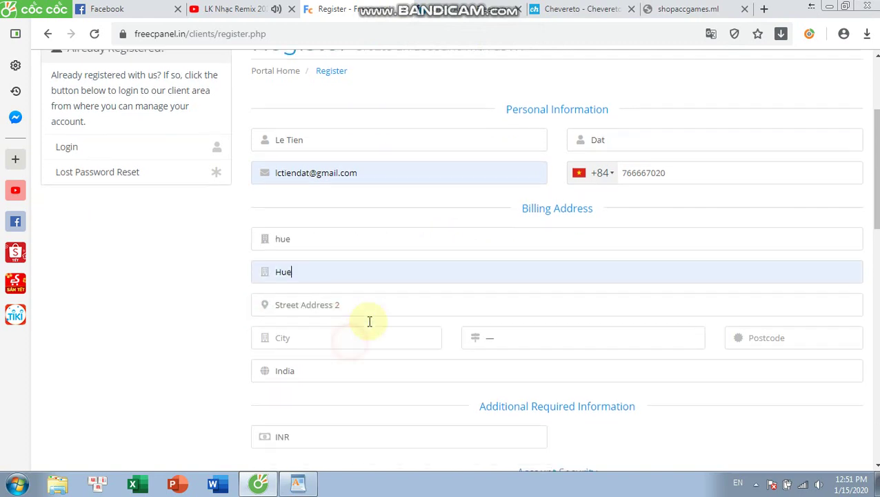
pyautogui.click(357, 295)
pyautogui.write('hue')
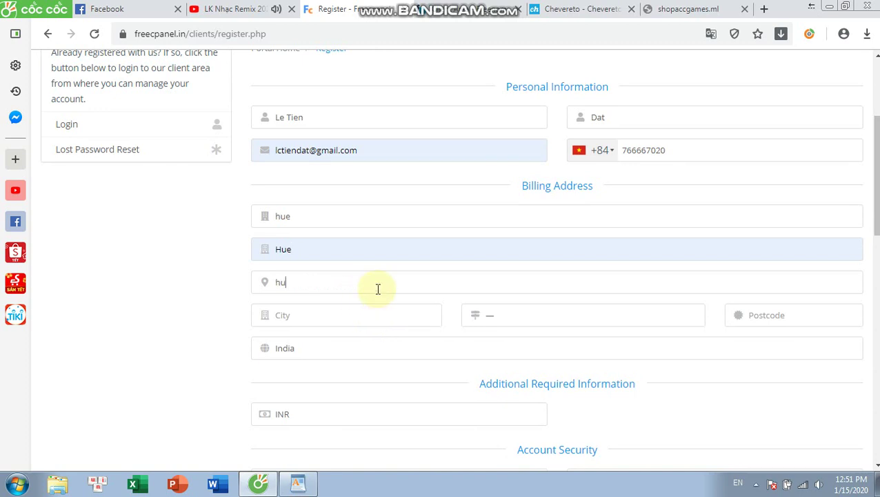
pyautogui.scroll(-2, 407, 280)
pyautogui.click(389, 183)
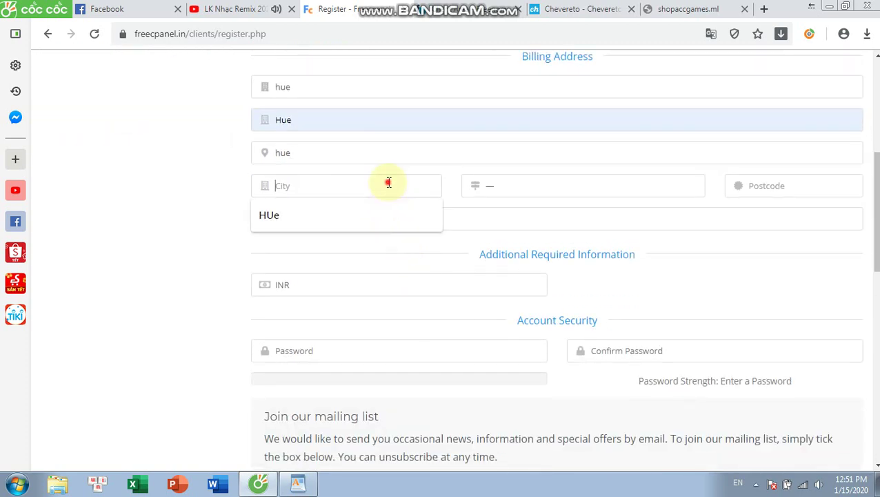
pyautogui.click(354, 214)
# - Set the state to Arunachal Pradesh and the postcode to 1110000
pyautogui.click(495, 187)
pyautogui.scroll(-3, 525, 280)
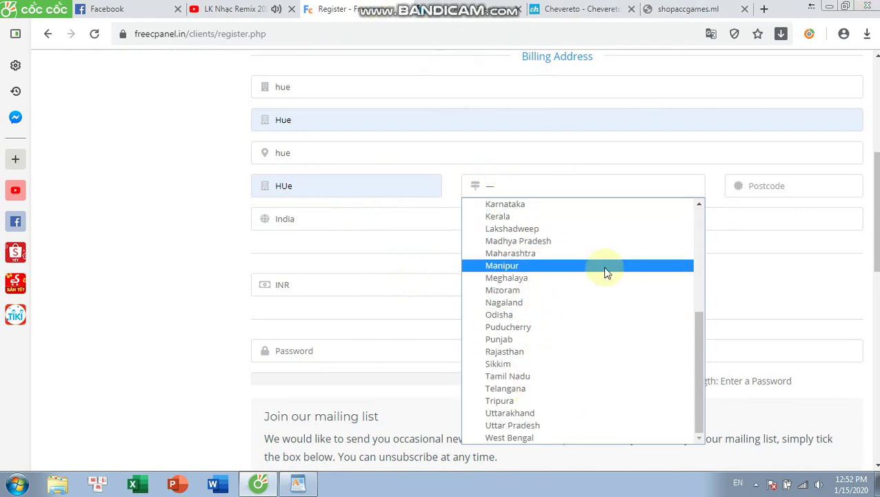
pyautogui.scroll(3, 600, 290)
pyautogui.click(584, 246)
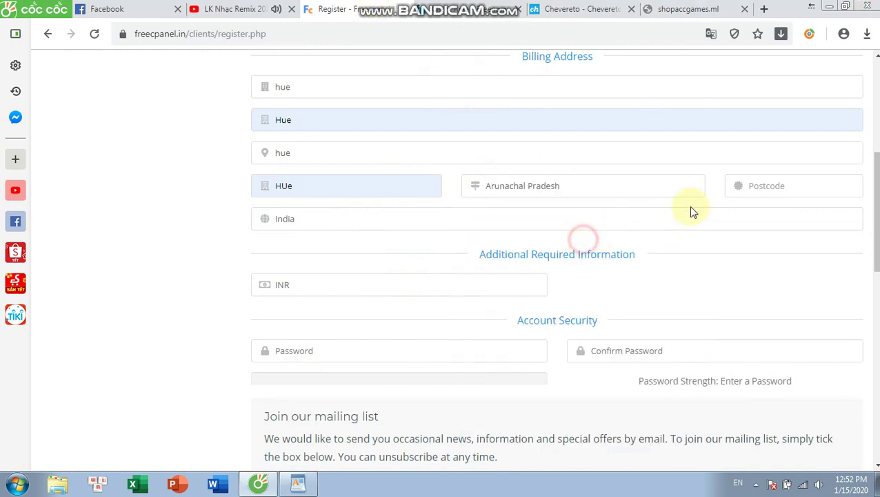
pyautogui.write('11')
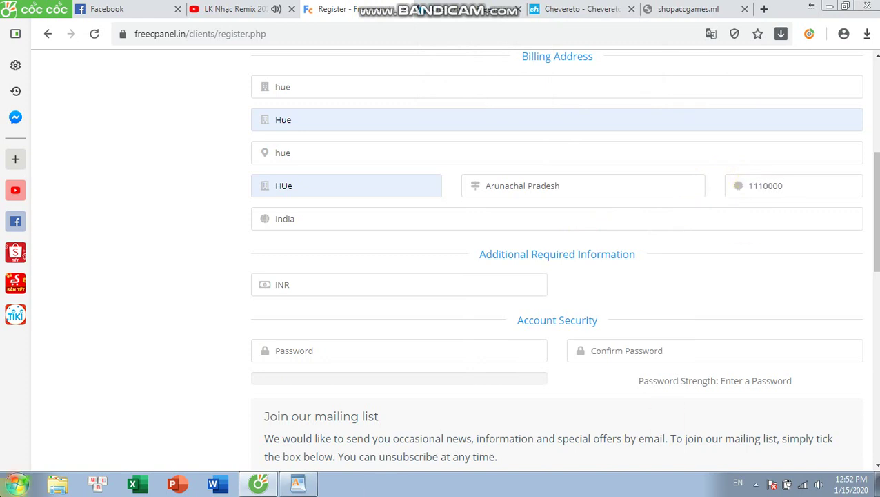
pyautogui.write('10000')
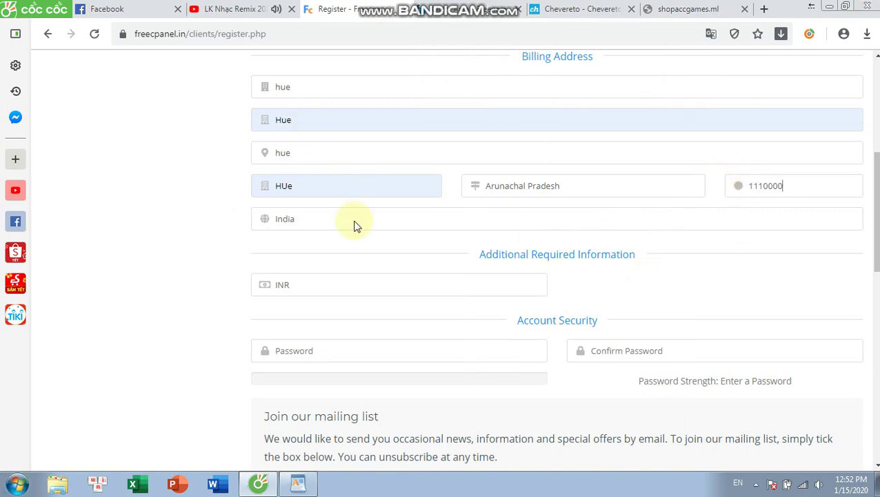
# - Change the billing country to Viet Nam and keep INR as the account currency
pyautogui.click(355, 220)
pyautogui.scroll(-20, 385, 324)
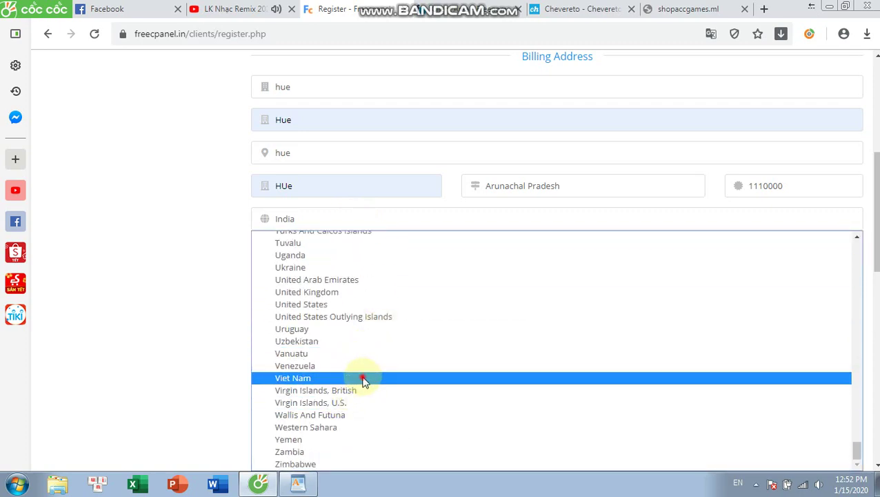
pyautogui.click(363, 378)
pyautogui.scroll(-1, 423, 183)
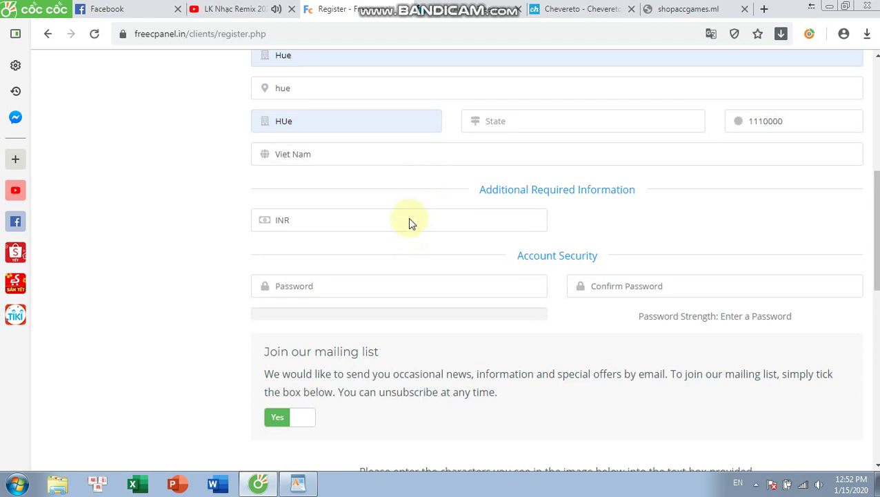
pyautogui.click(404, 221)
pyautogui.click(403, 221)
pyautogui.click(356, 290)
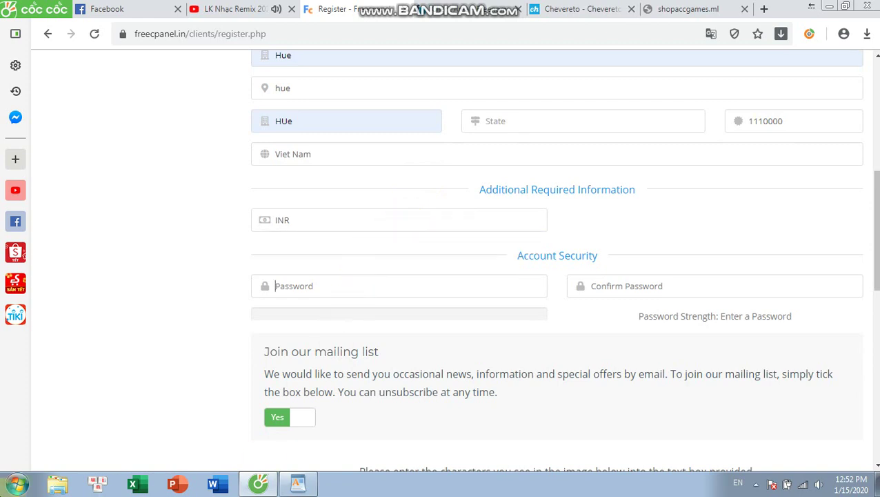
# - Enter and confirm the password, solve the captcha, accept the terms, and submit
pyautogui.write('*******')
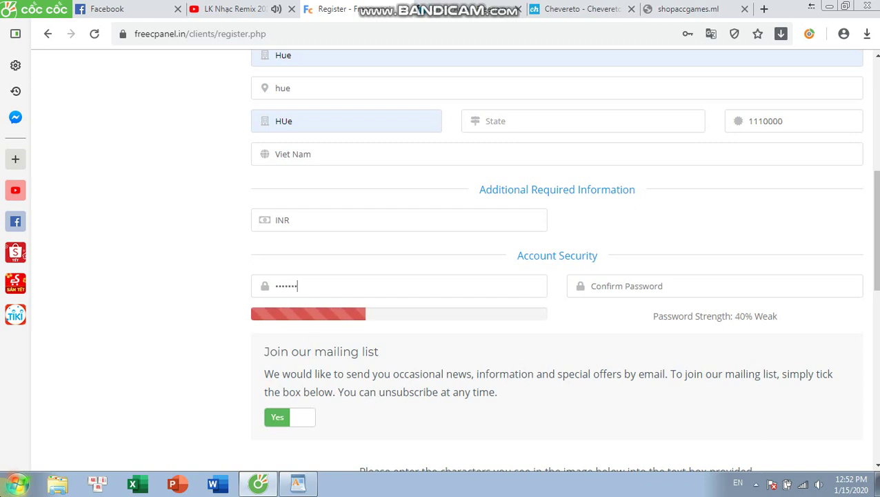
pyautogui.write('****')
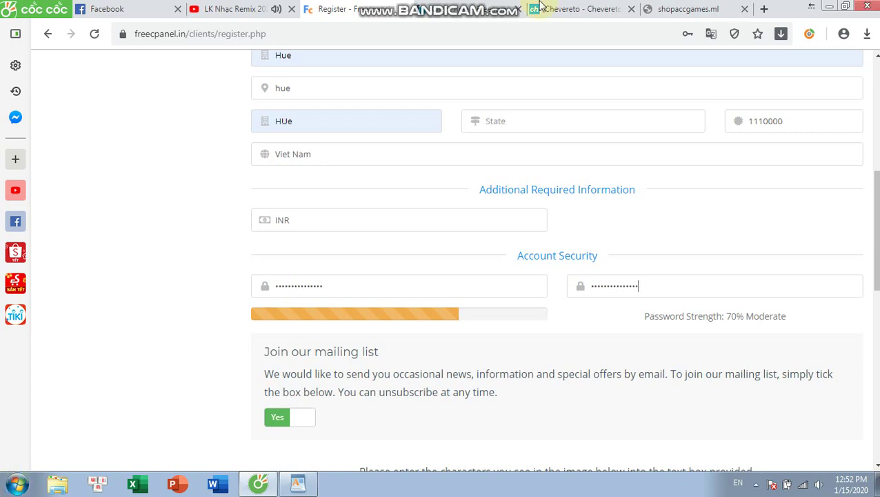
pyautogui.scroll(-3, 552, 165)
pyautogui.click(584, 322)
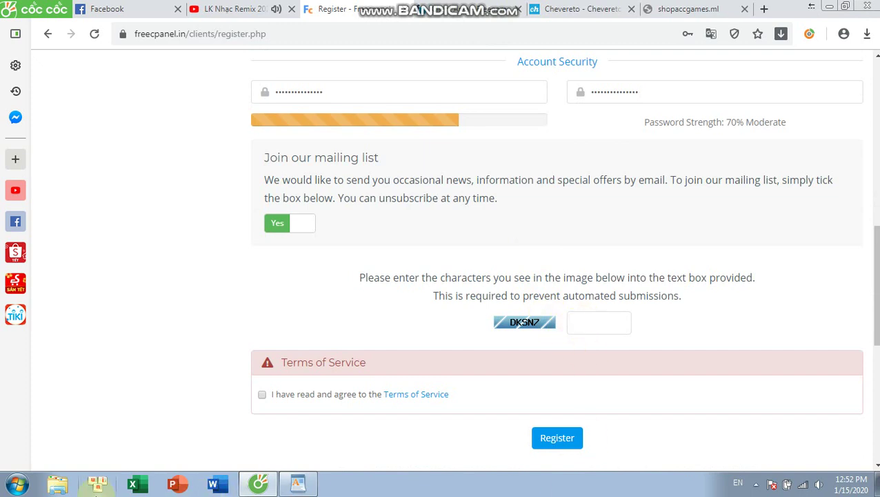
pyautogui.write('K')
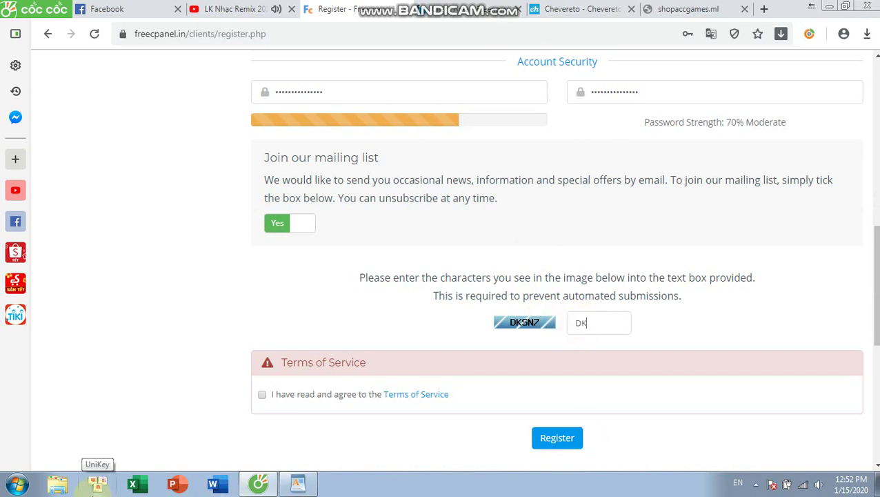
pyautogui.write('SN')
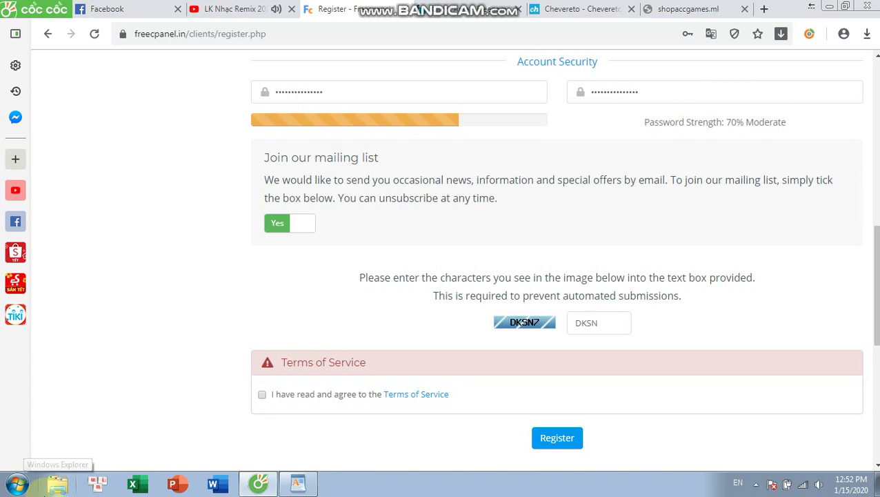
pyautogui.write('7')
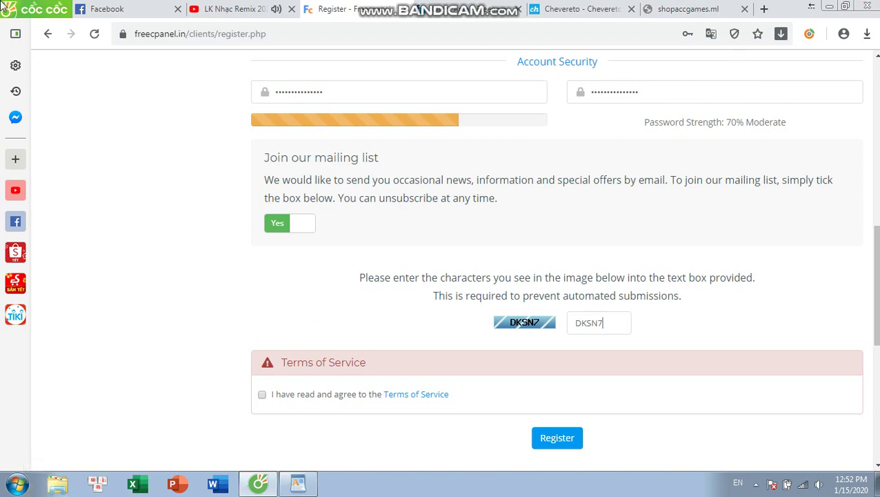
pyautogui.click(262, 394)
pyautogui.scroll(-2, 485, 366)
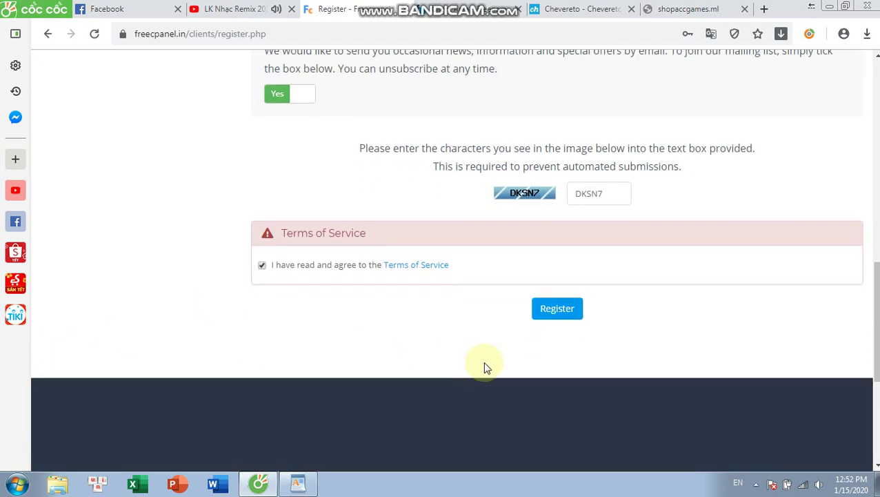
pyautogui.click(556, 308)
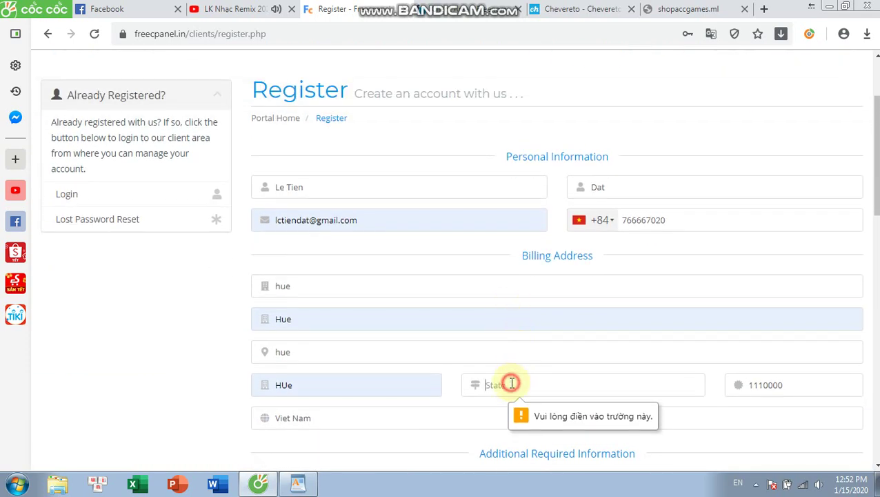
# - Fill the missing State field with 'Hue' and resubmit the registration
pyautogui.click(511, 383)
pyautogui.write('Hue')
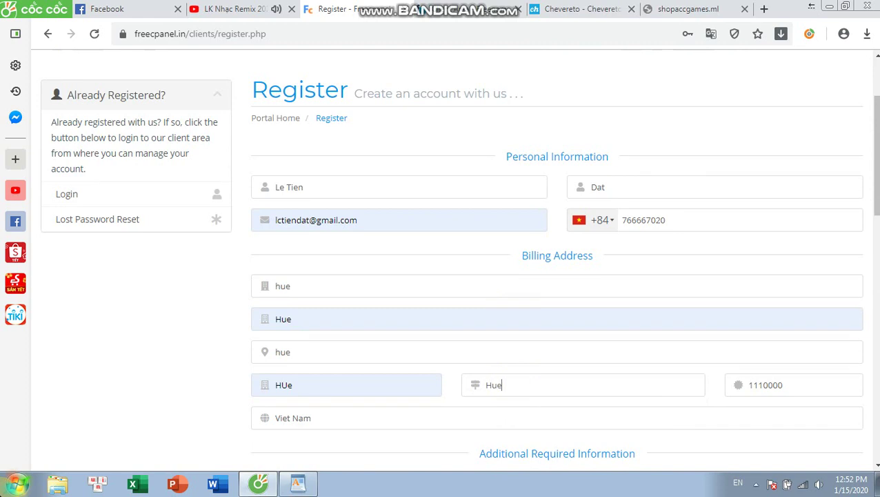
pyautogui.scroll(-6, 715, 230)
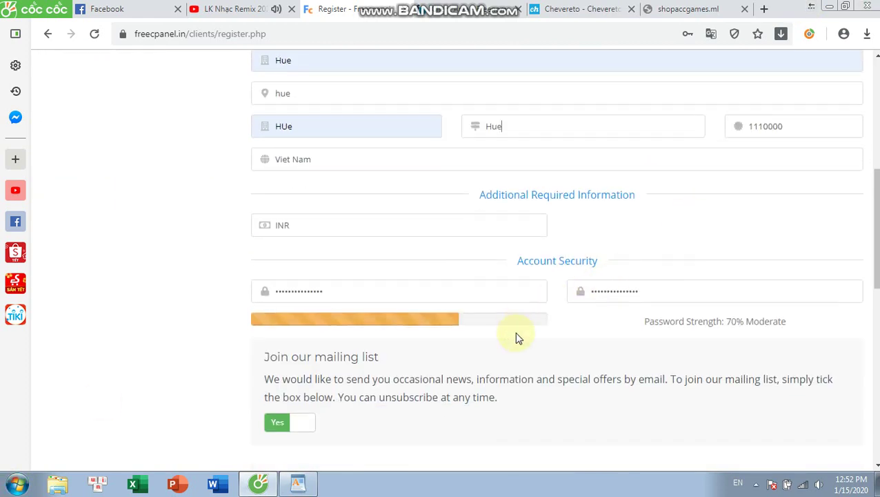
pyautogui.scroll(-2, 542, 386)
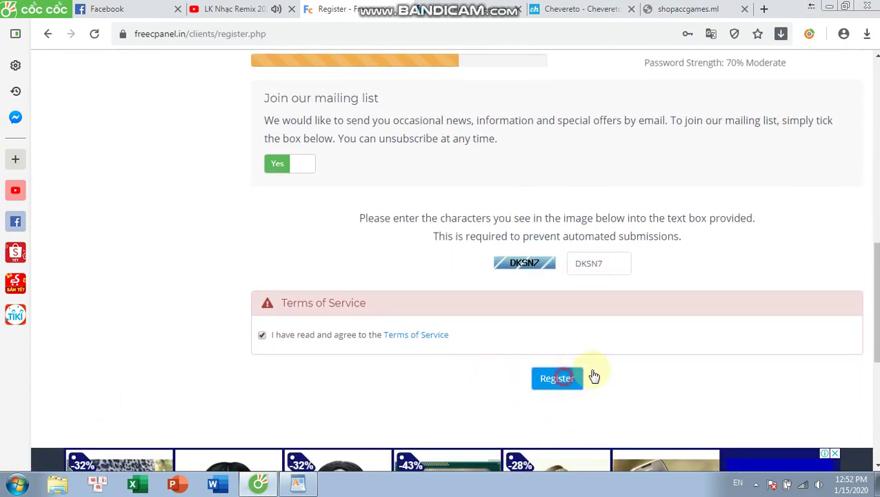
pyautogui.click(580, 378)
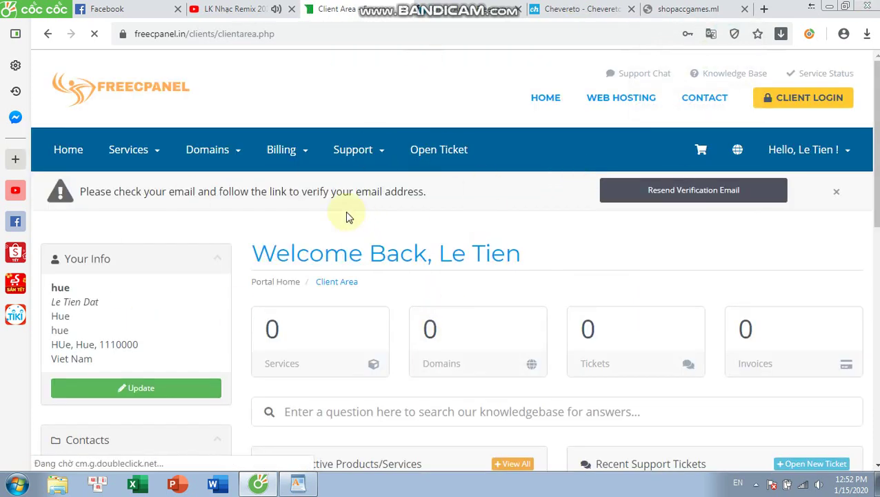
# - Dismiss the browser's save-password popup and resend the verification e-mail
pyautogui.scroll(-1, 395, 211)
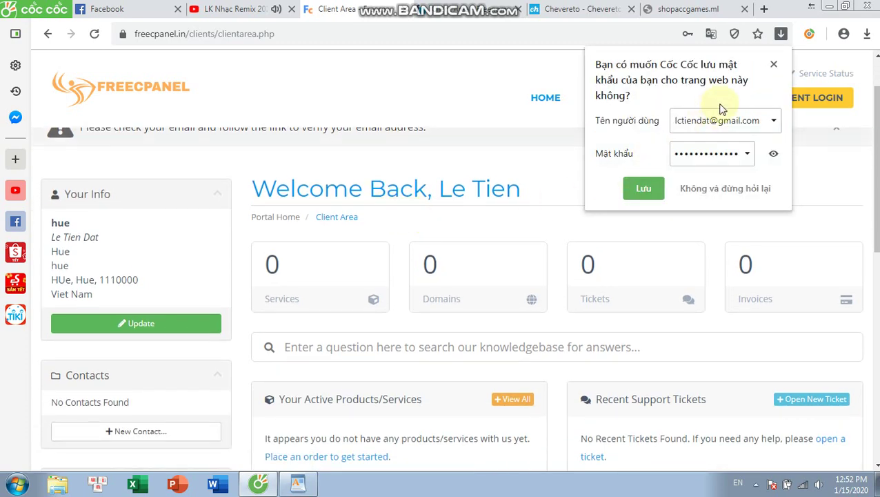
pyautogui.click(774, 65)
pyautogui.scroll(1, 690, 194)
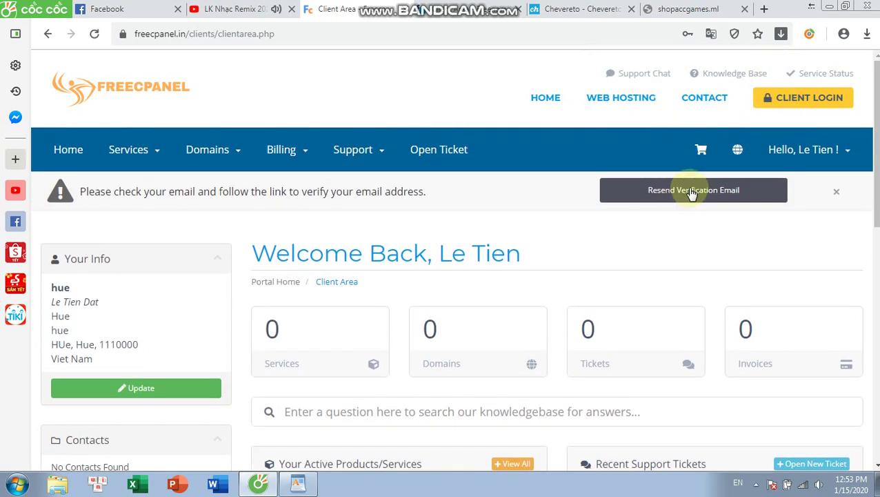
pyautogui.click(690, 194)
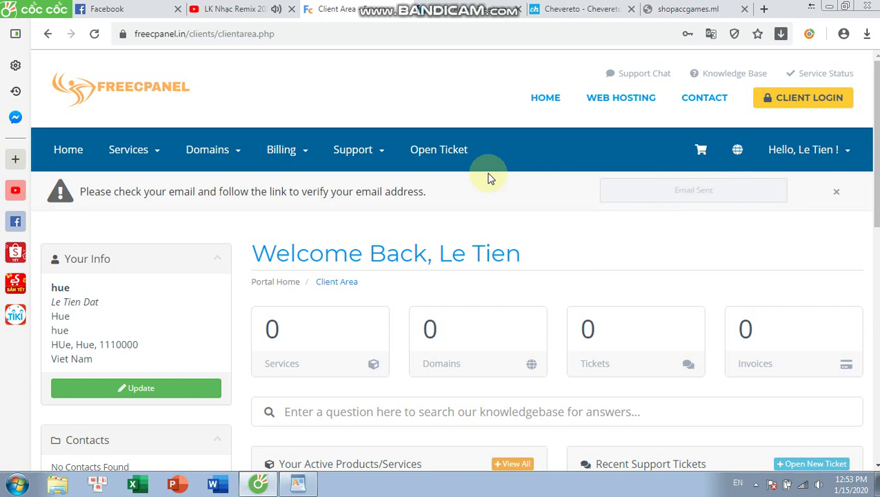
# - Open the Gmail inbox in a new browser tab
pyautogui.click(763, 10)
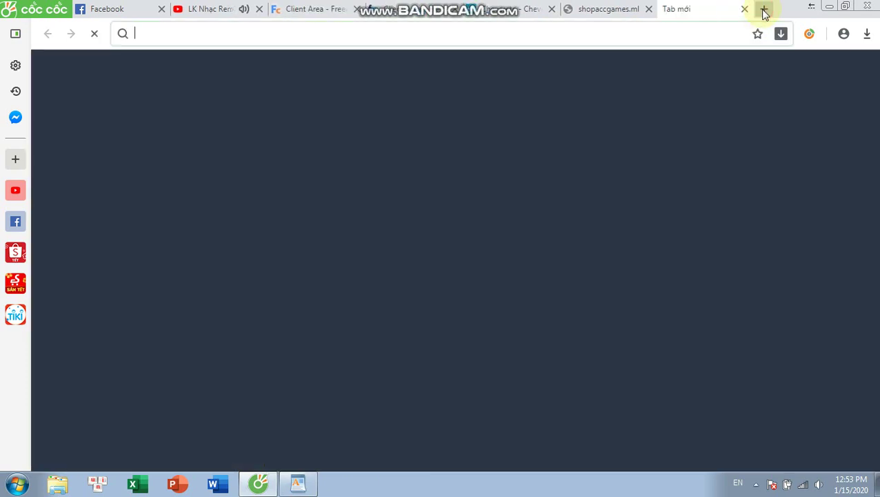
pyautogui.write('gmail')
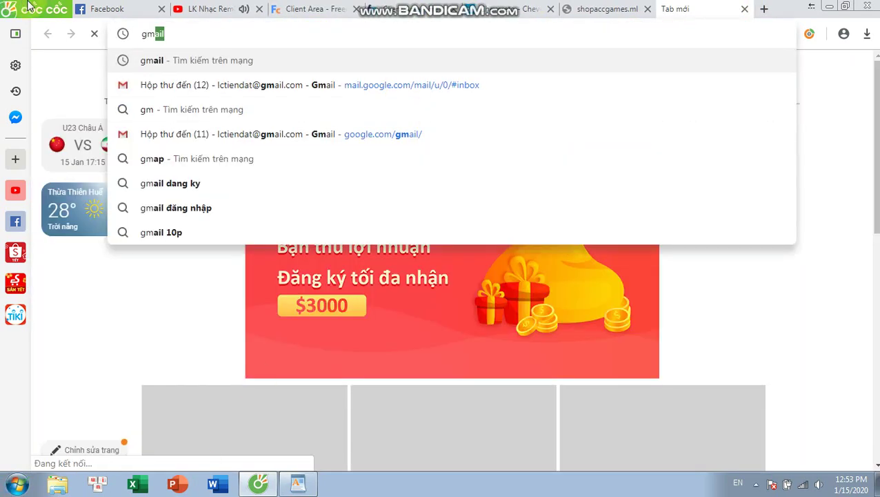
pyautogui.click(338, 87)
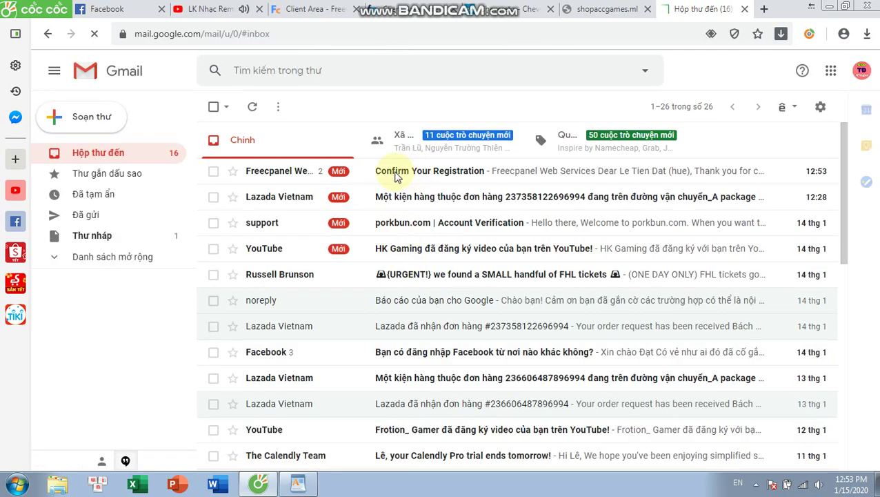
pyautogui.moveTo(393, 171); pyautogui.dragTo(404, 173)
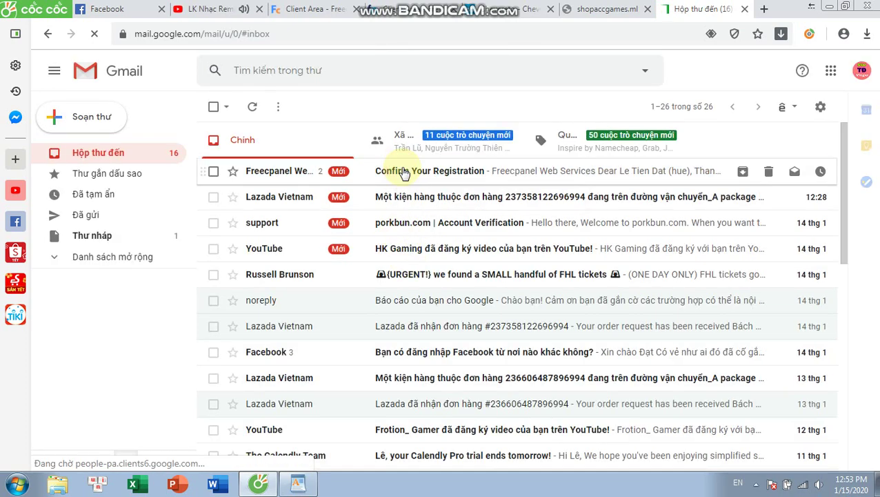
# - Open the 'Confirm Your Registration' email and follow its verification link
pyautogui.click(468, 173)
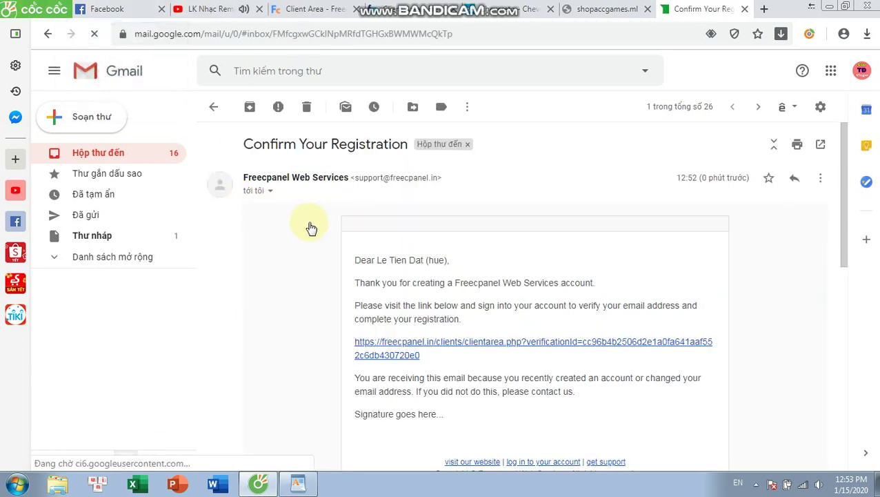
pyautogui.scroll(-3, 454, 251)
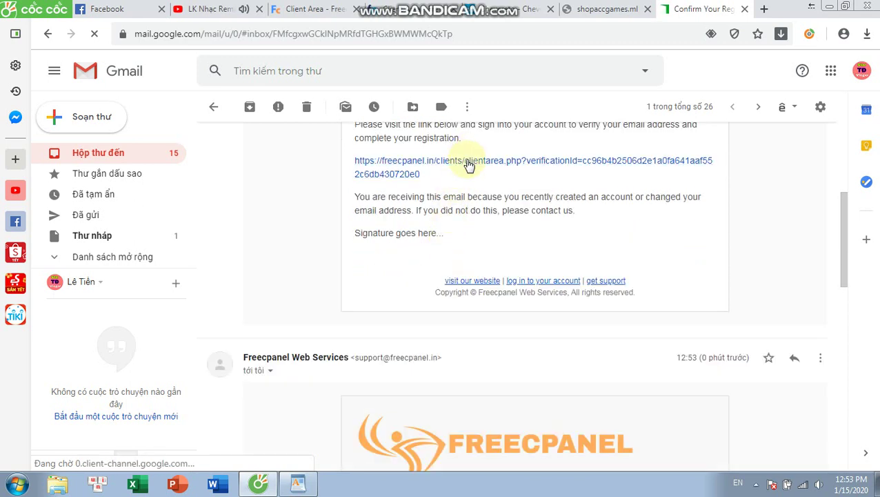
pyautogui.click(469, 164)
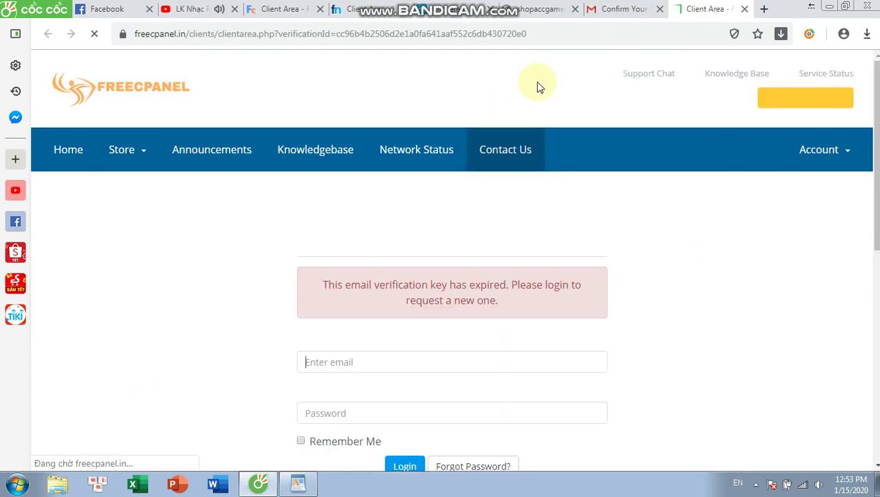
# - Log in to the client area with the account e-mail and password, dismissing the save-password prompt
pyautogui.scroll(-2, 518, 199)
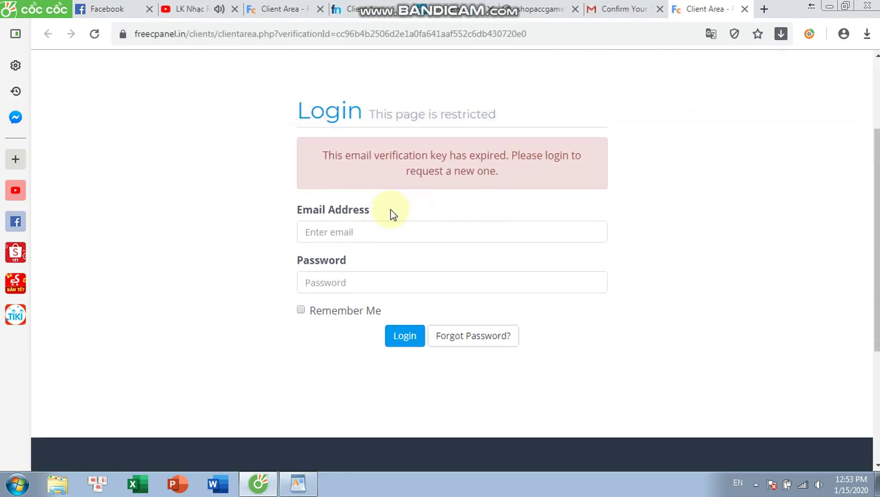
pyautogui.click(379, 230)
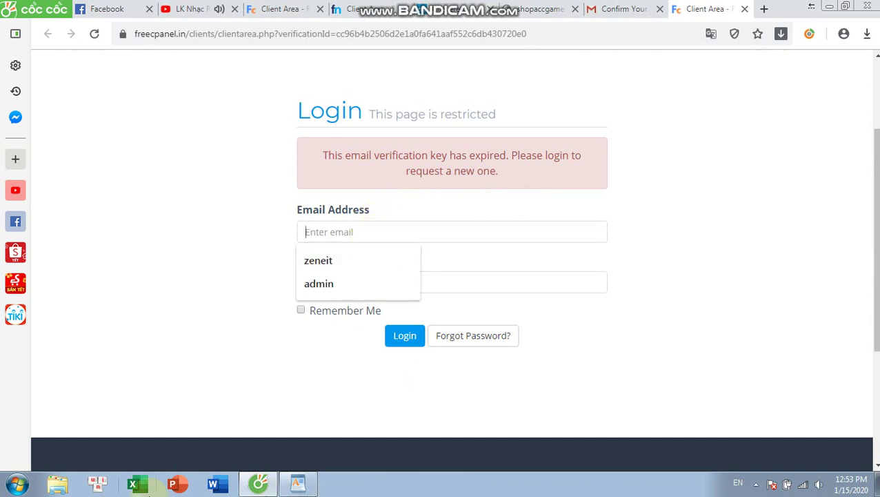
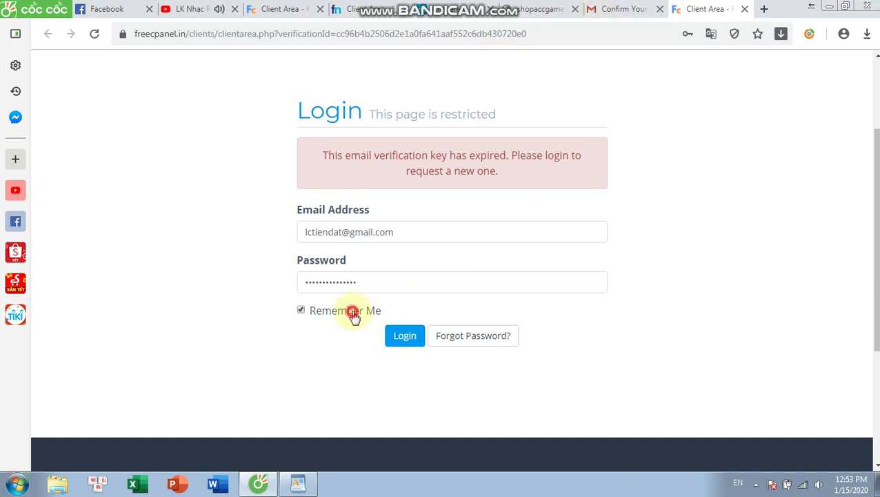
pyautogui.click(402, 336)
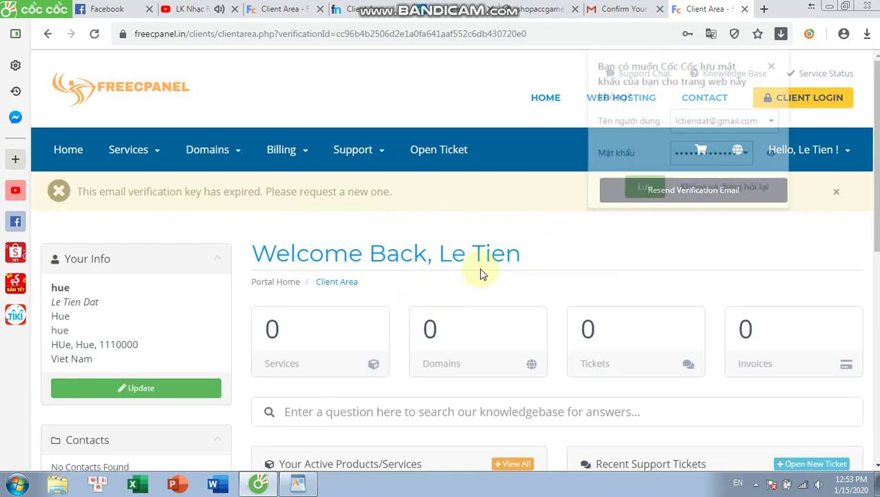
pyautogui.click(535, 232)
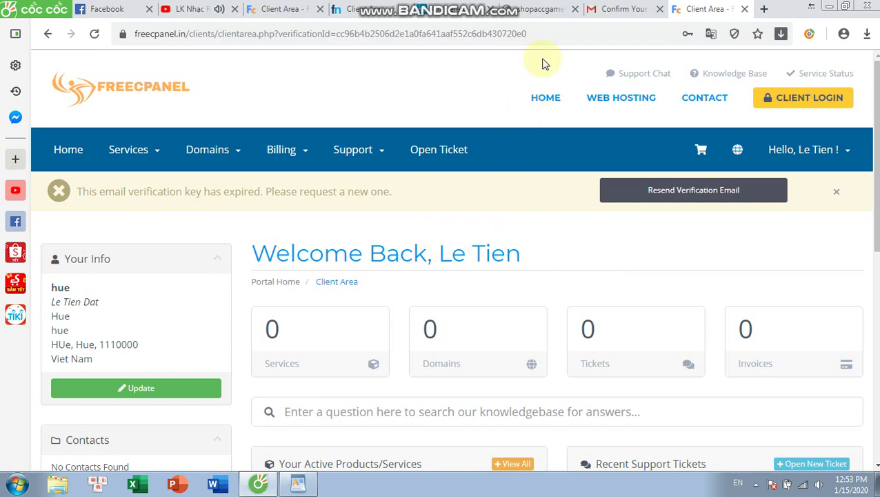
pyautogui.click(538, 9)
# - Follow the verification link in the FreeCPanel email and reload the client-area home page
pyautogui.click(623, 9)
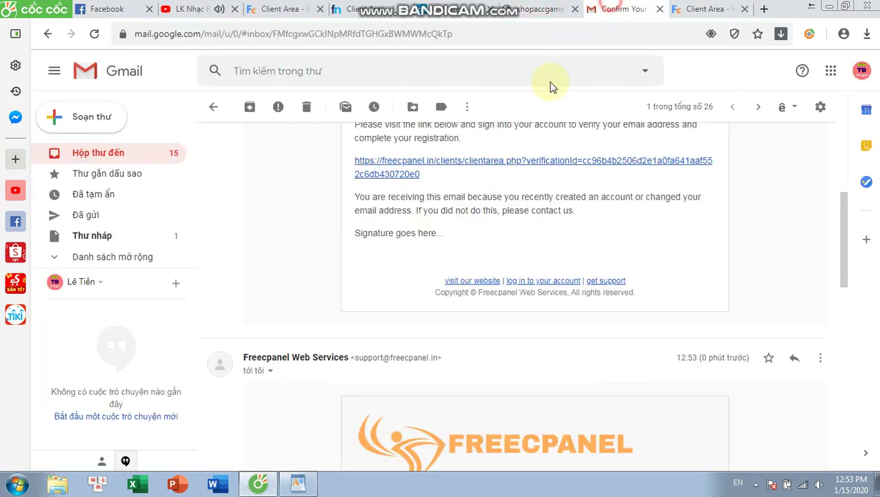
pyautogui.click(524, 169)
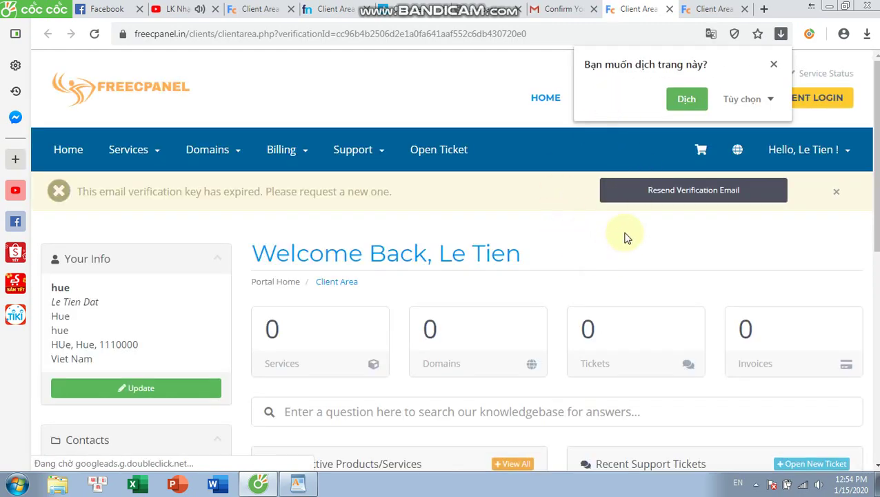
pyautogui.scroll(-4, 552, 238)
pyautogui.scroll(1, 255, 249)
pyautogui.scroll(3, 178, 242)
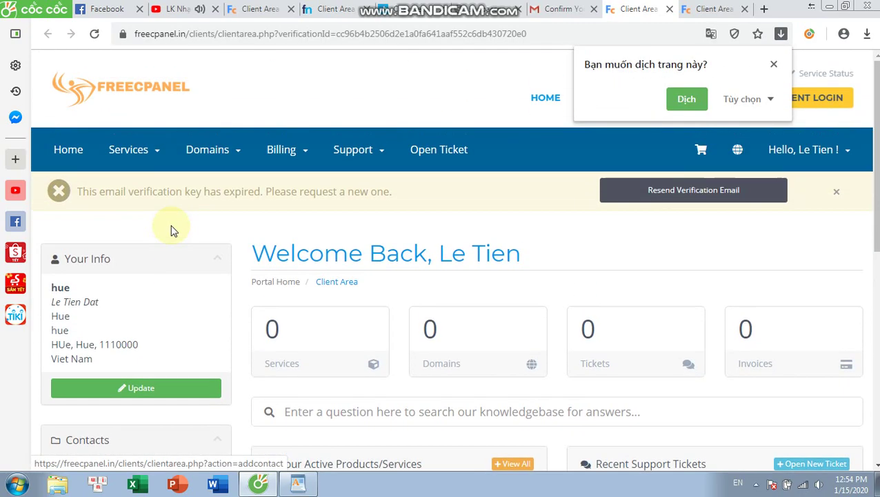
pyautogui.click(134, 101)
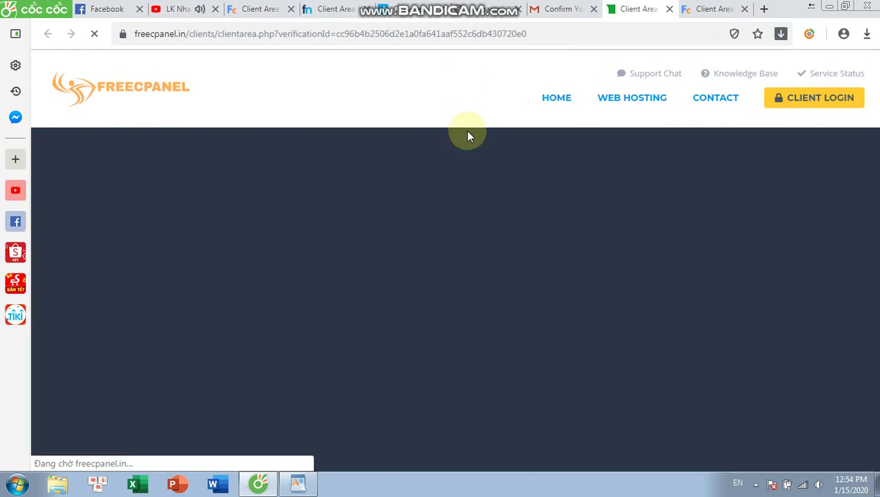
pyautogui.scroll(-2, 486, 253)
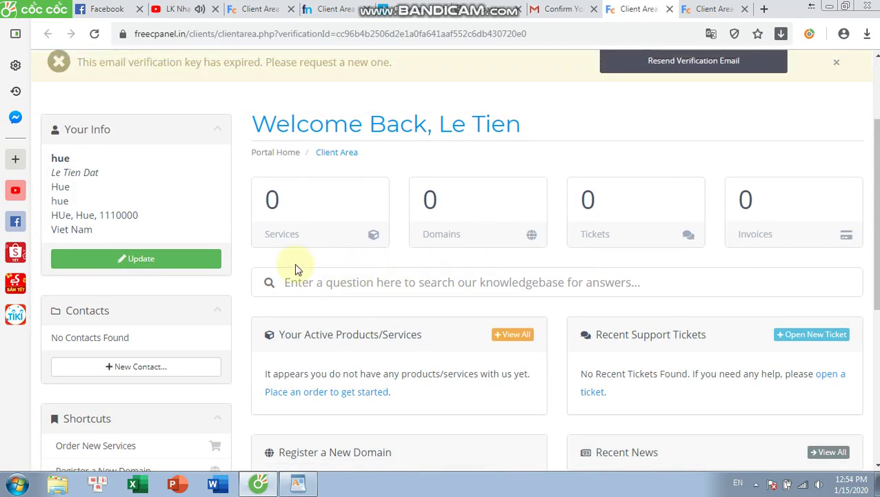
pyautogui.scroll(-5, 296, 269)
pyautogui.scroll(2, 295, 269)
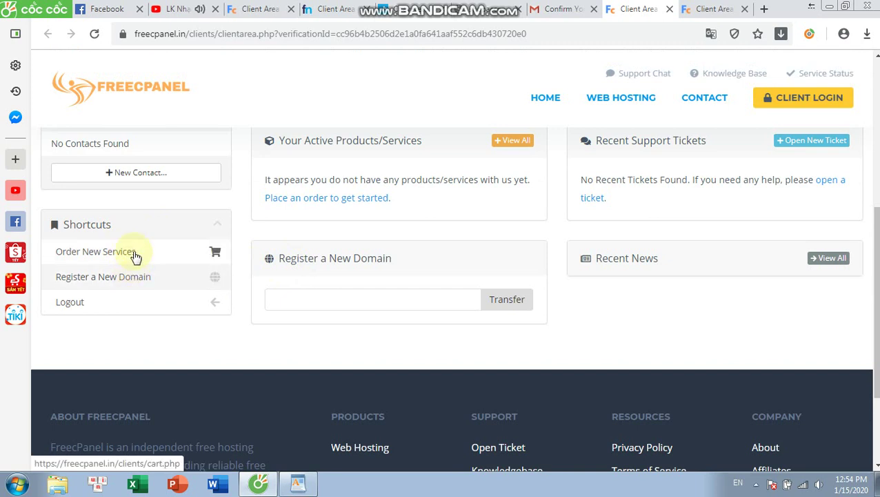
# - Switch to the newest Client Area tab showing the email-confirmed notice
pyautogui.click(145, 251)
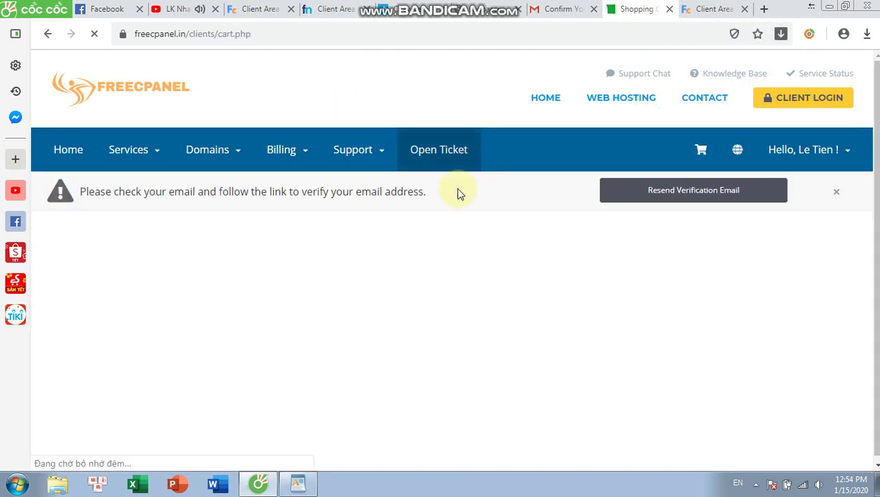
pyautogui.click(711, 8)
pyautogui.scroll(-1, 471, 172)
pyautogui.click(542, 9)
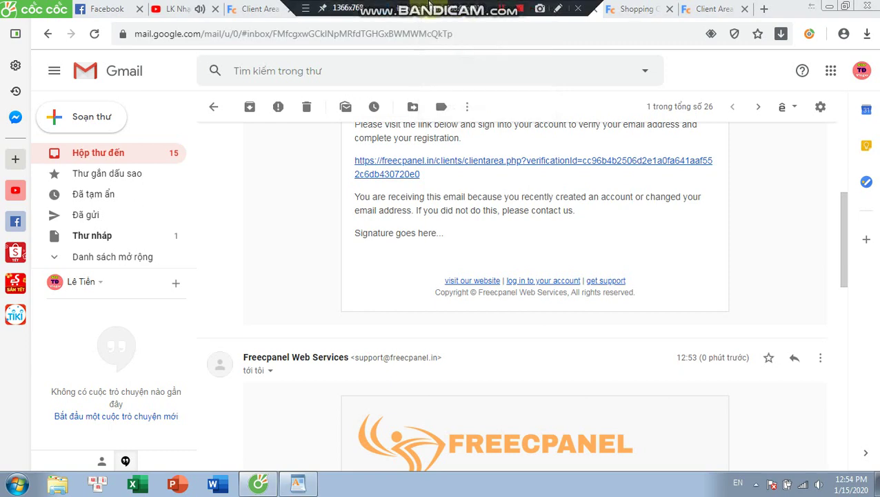
pyautogui.click(506, 15)
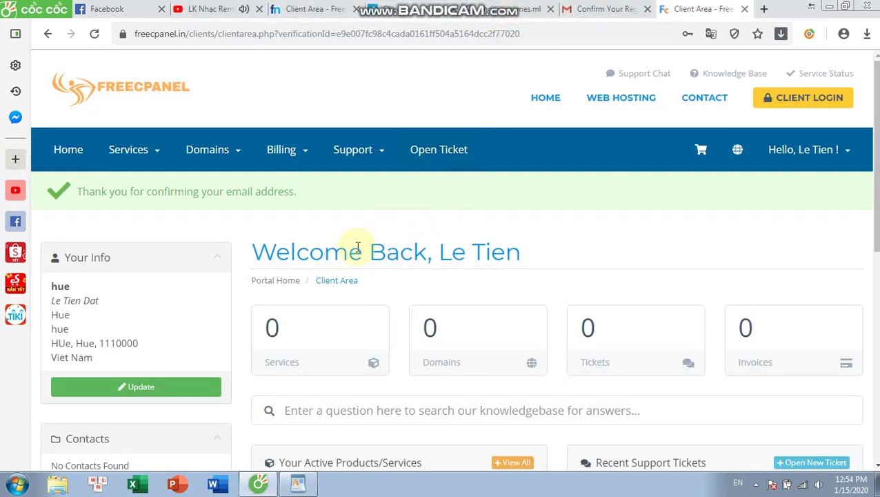
# - Start a new service order and pick Order Now on the Free Hosting plan
pyautogui.tripleClick(216, 193)
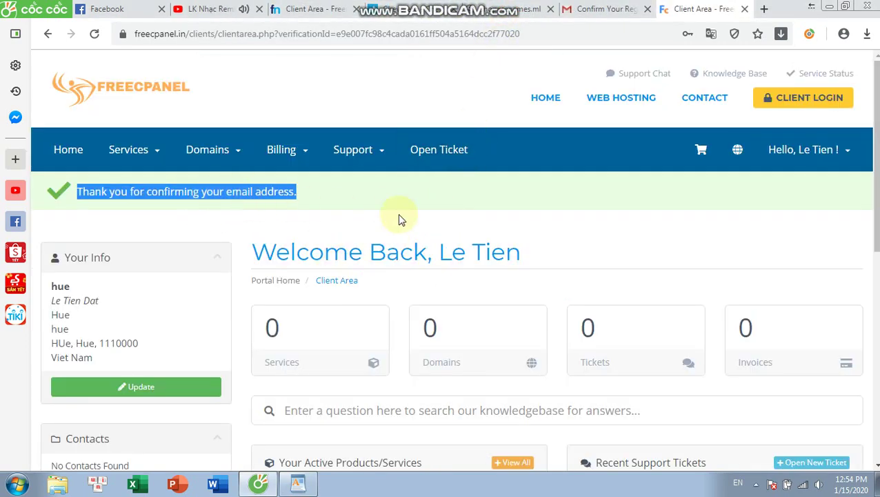
pyautogui.click(447, 197)
pyautogui.scroll(-3, 185, 238)
pyautogui.scroll(-1, 185, 238)
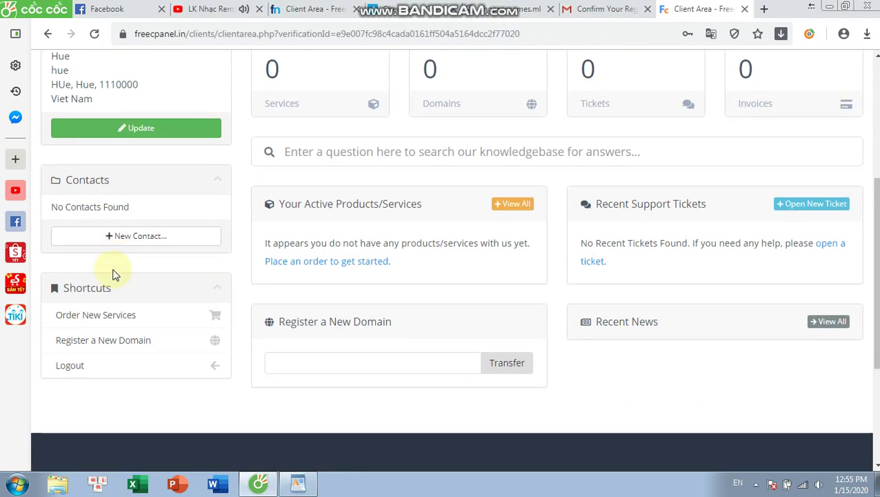
pyautogui.click(124, 316)
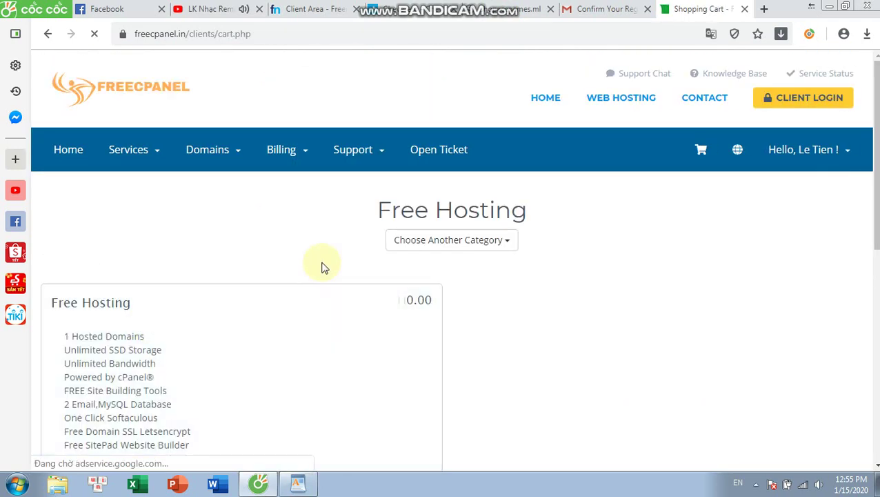
pyautogui.scroll(-2, 328, 267)
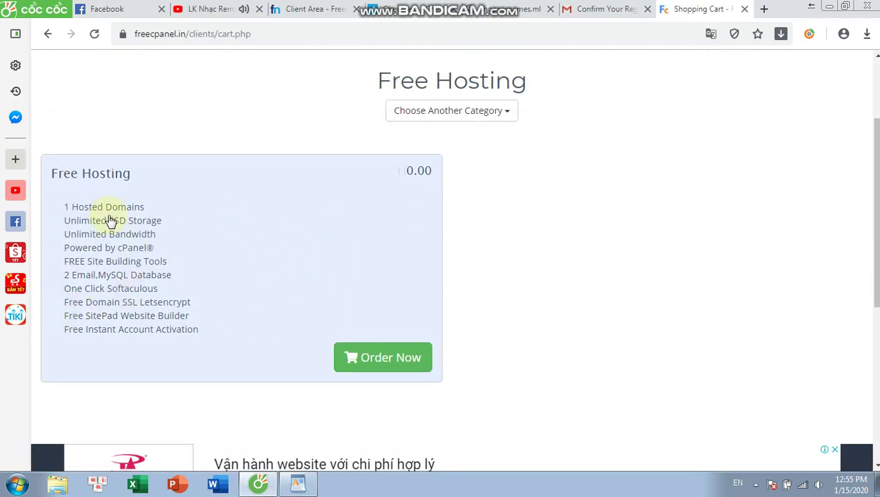
pyautogui.click(367, 352)
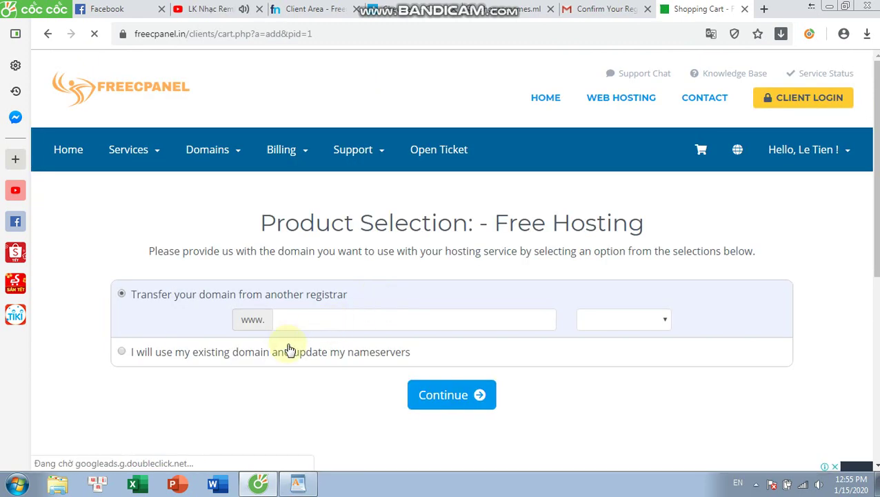
# - Choose 'I will use my existing domain' and submit shopaccgames.ml, which is rejected as invalid
pyautogui.click(284, 353)
pyautogui.scroll(-1, 364, 280)
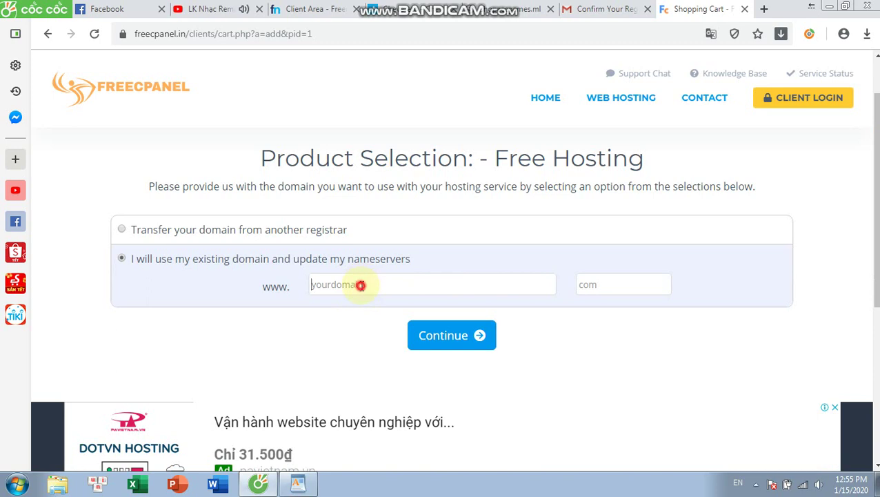
pyautogui.write('shopaccgames')
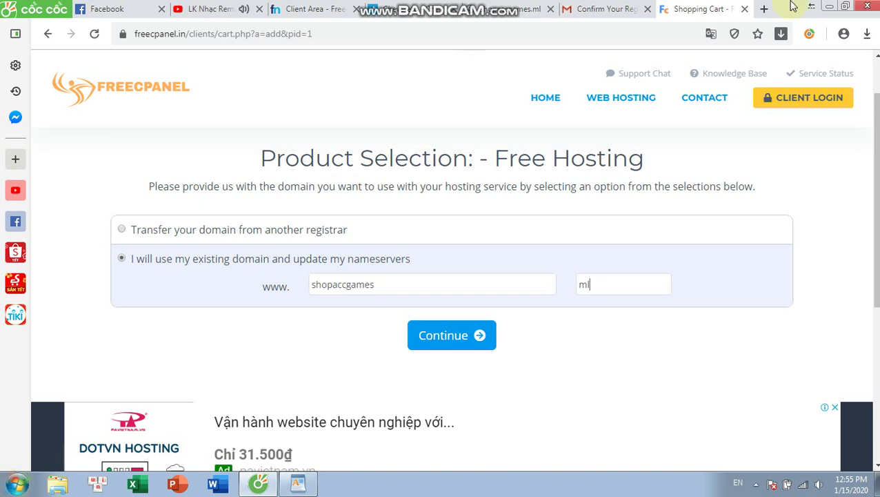
pyautogui.click(461, 338)
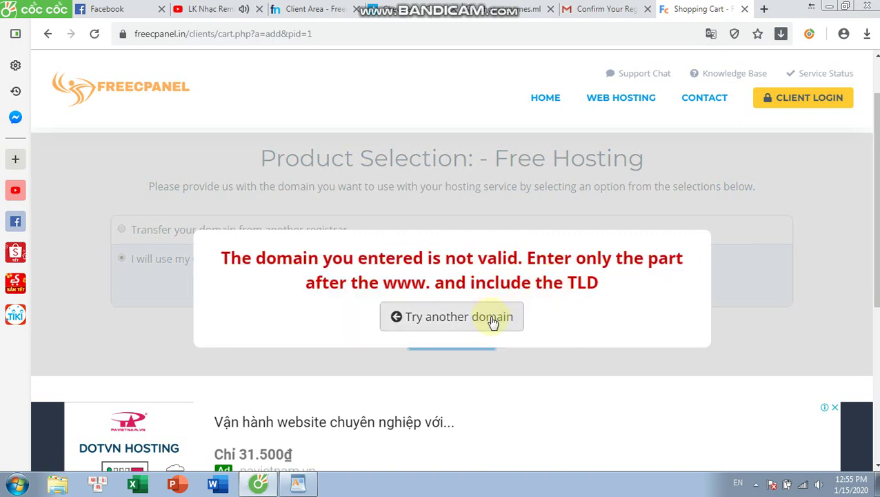
pyautogui.click(492, 322)
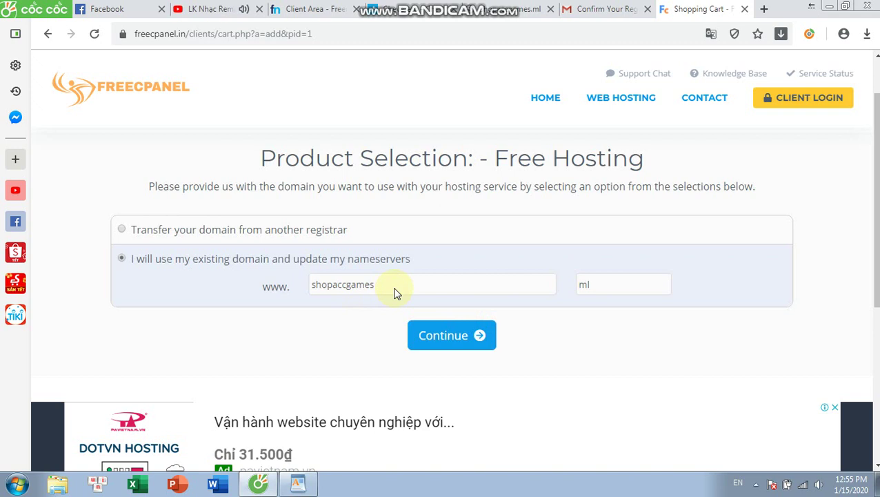
pyautogui.doubleClick(396, 282)
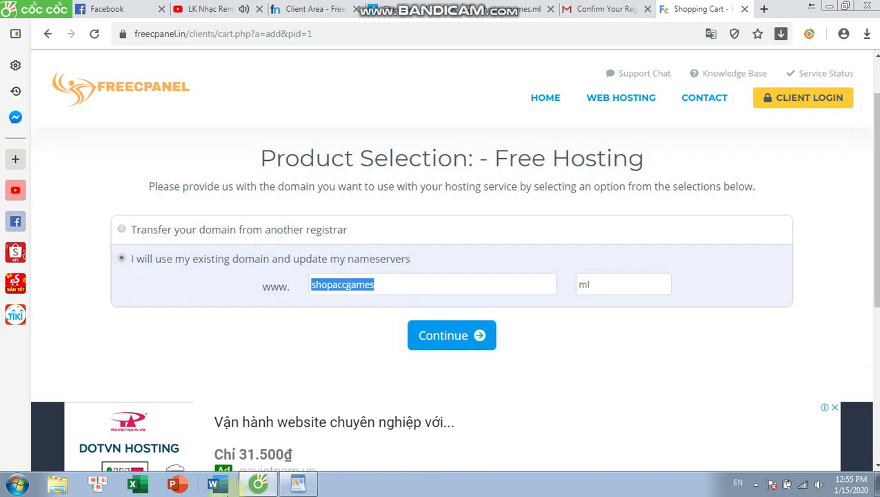
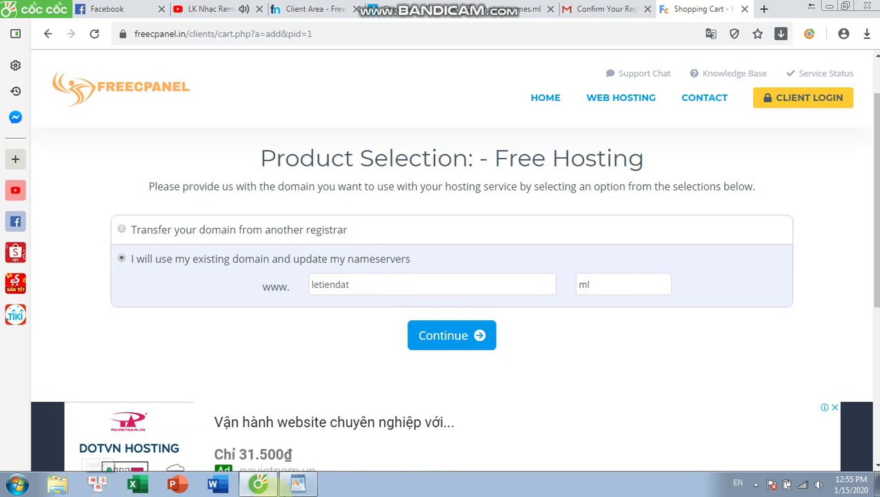
pyautogui.click(597, 278)
pyautogui.doubleClick(597, 279)
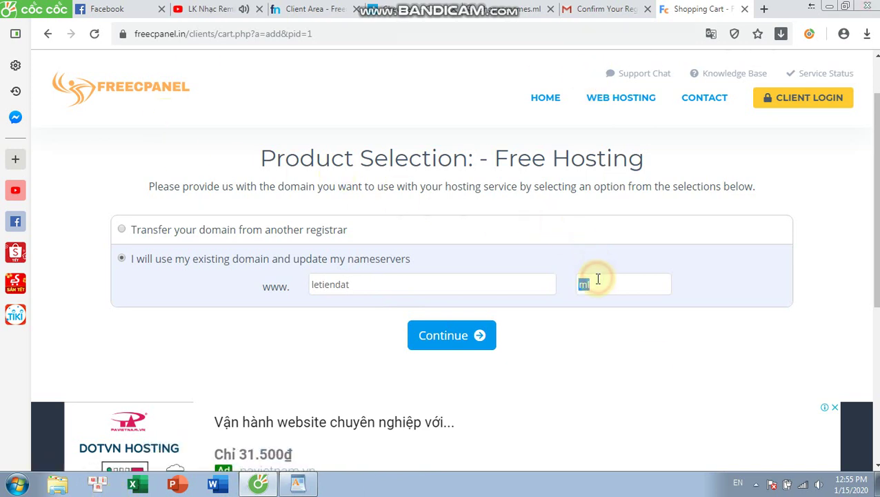
pyautogui.write('site')
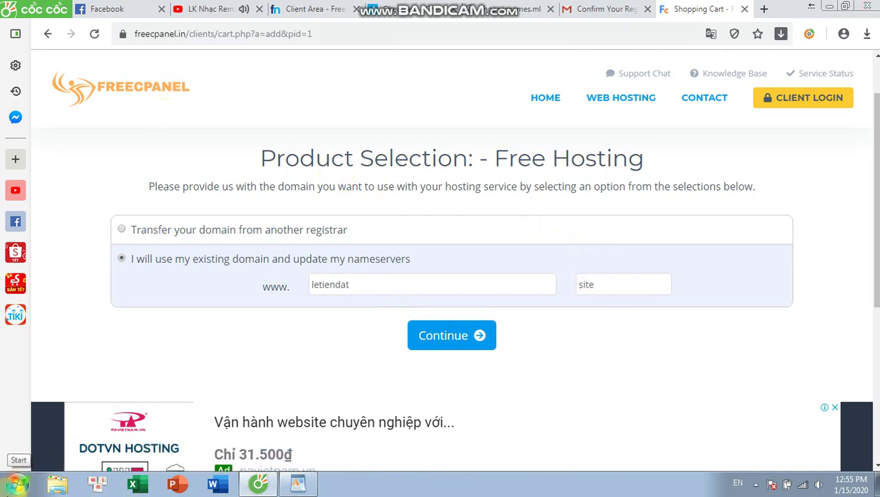
pyautogui.click(452, 334)
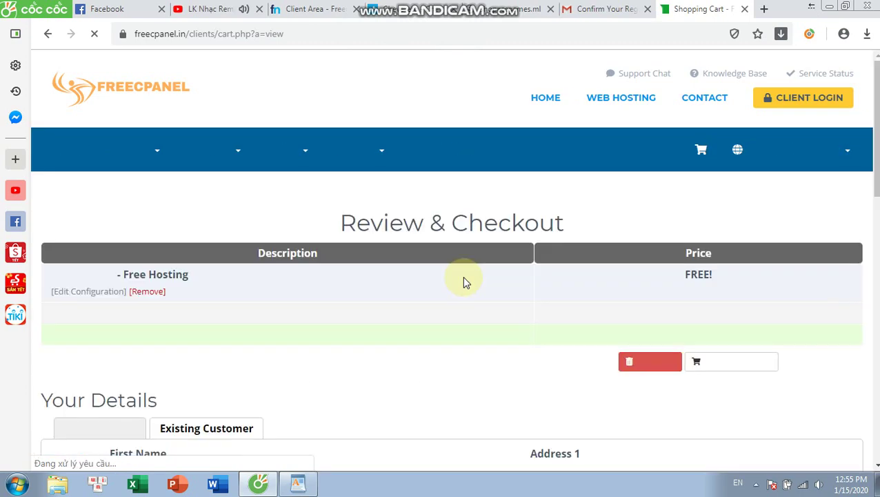
pyautogui.scroll(-5, 467, 242)
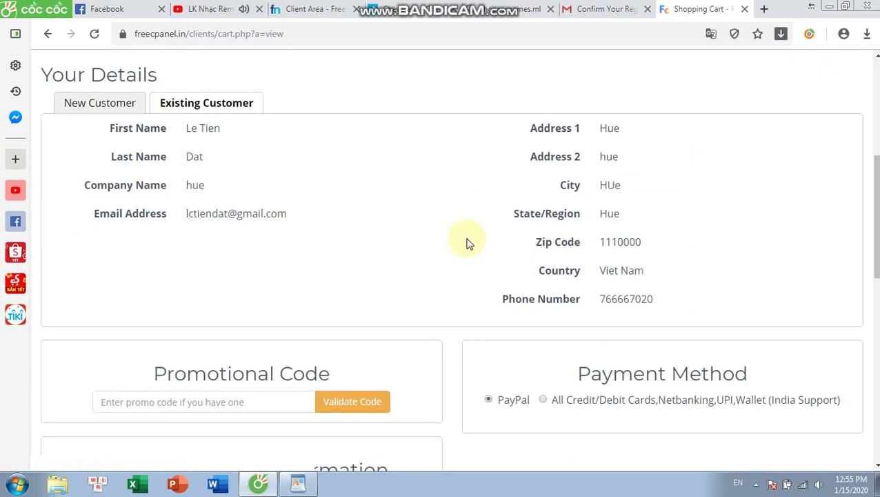
pyautogui.scroll(-2, 467, 242)
pyautogui.scroll(-3, 466, 241)
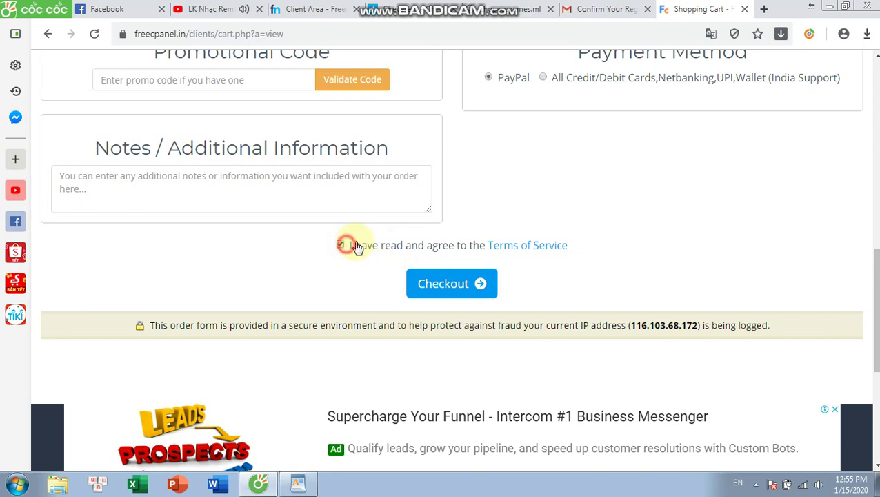
pyautogui.scroll(2, 538, 245)
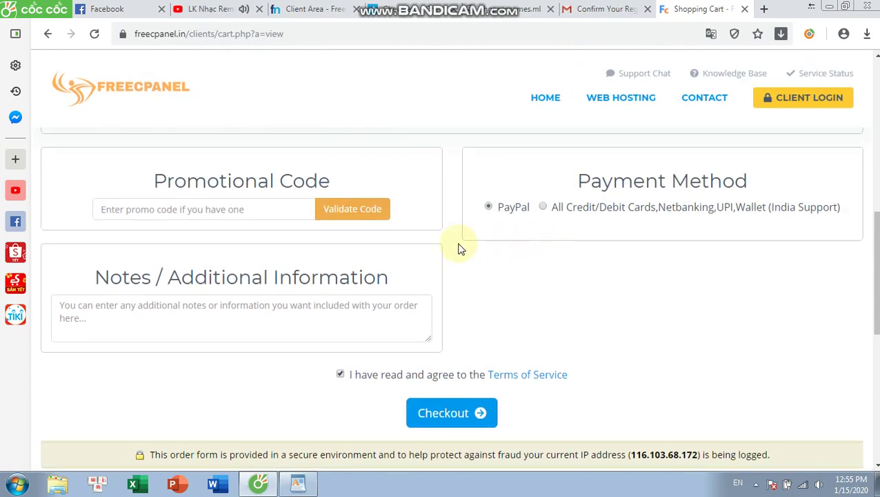
pyautogui.scroll(-2, 455, 269)
pyautogui.click(435, 283)
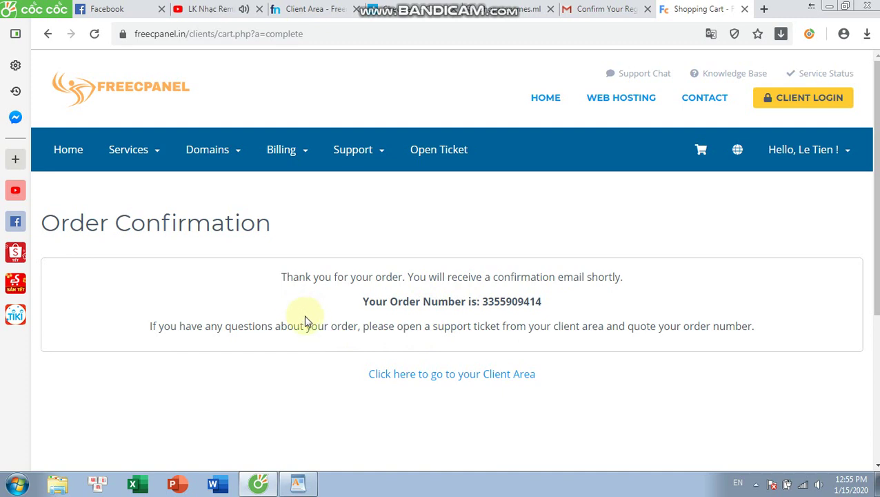
# - View the Pending Free Hosting entry under Services > My Services, then return to the WordPad note
pyautogui.click(153, 150)
pyautogui.click(148, 182)
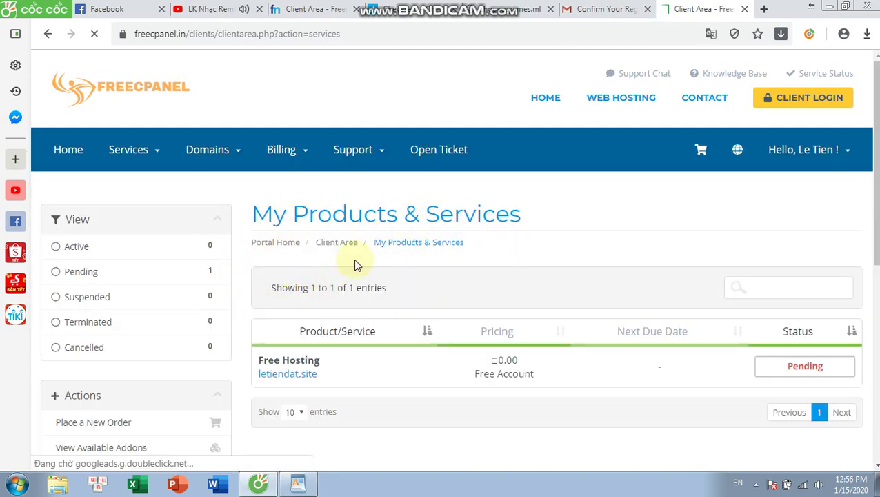
pyautogui.scroll(-2, 354, 260)
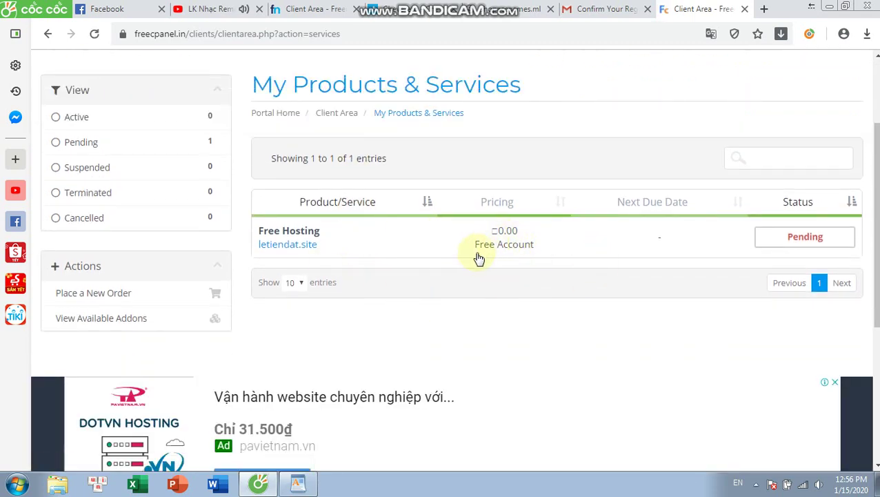
pyautogui.click(297, 483)
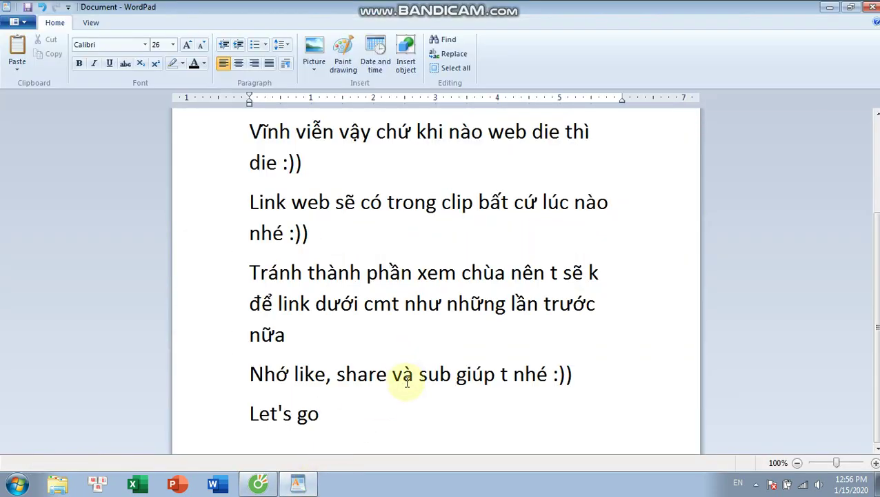
# - Below 'Let's go', add the line about awaiting approval for free cPanel hosting, then start a new paragraph
pyautogui.press('Return')
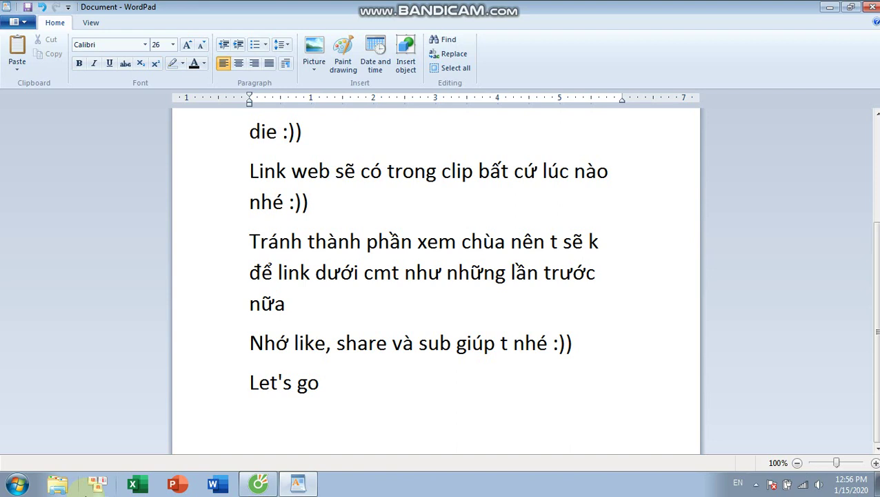
pyautogui.write('Ok')
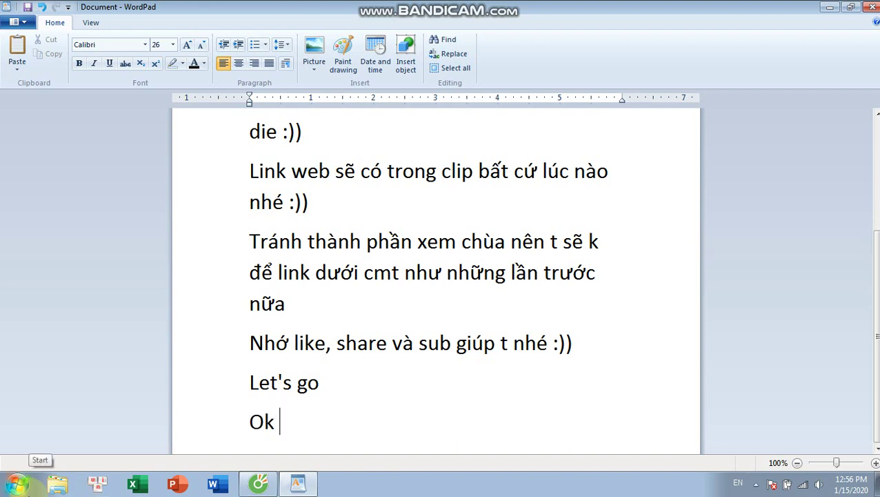
pyautogui.click(262, 483)
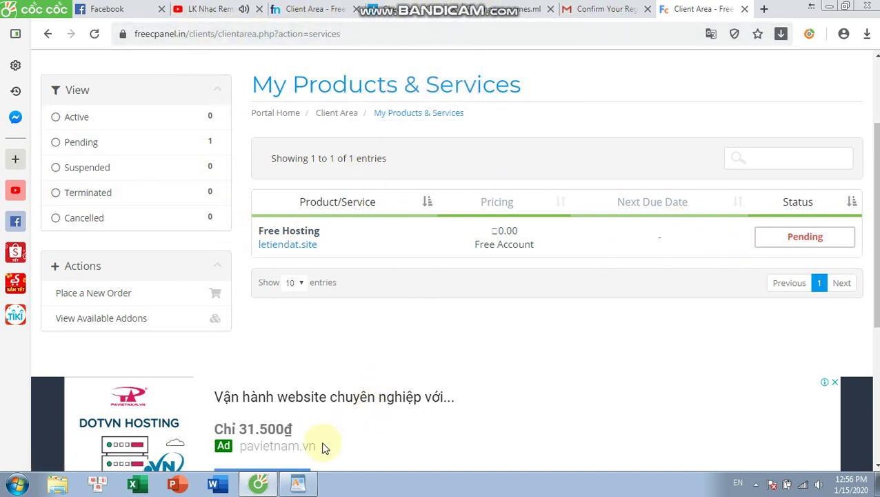
pyautogui.click(298, 484)
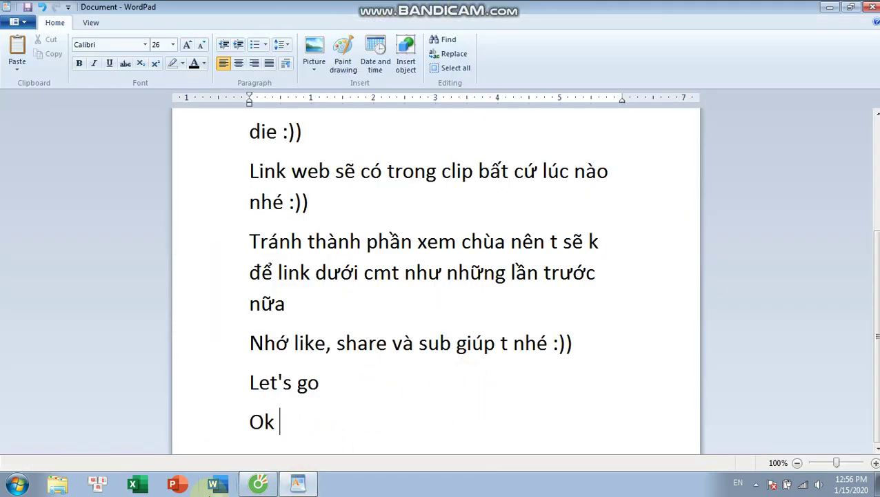
pyautogui.write('chờ')
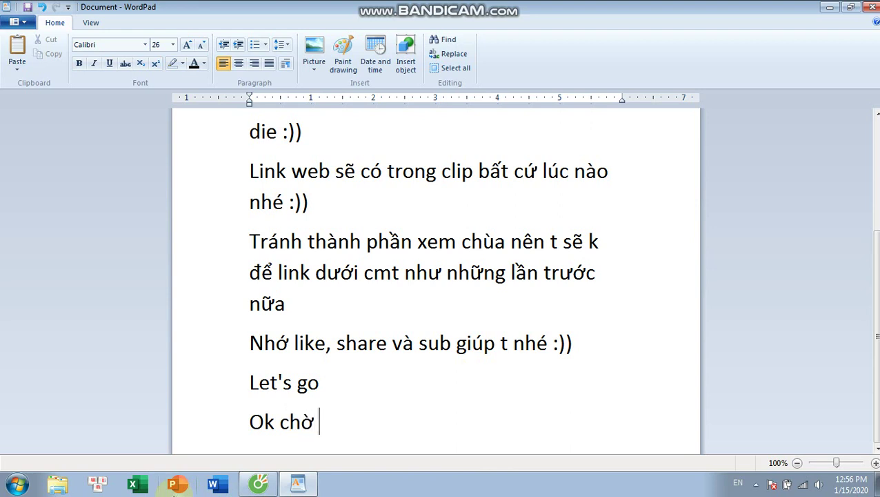
pyautogui.write(' nó duyệt')
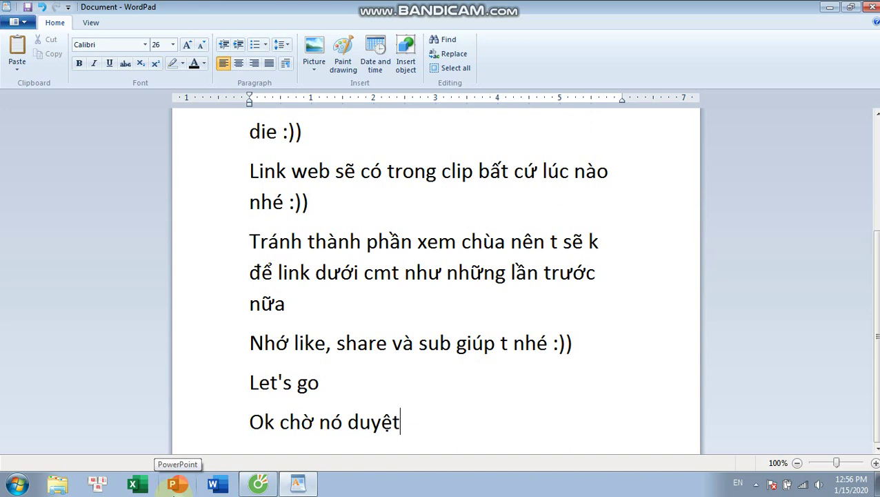
pyautogui.write(' là có con hosti')
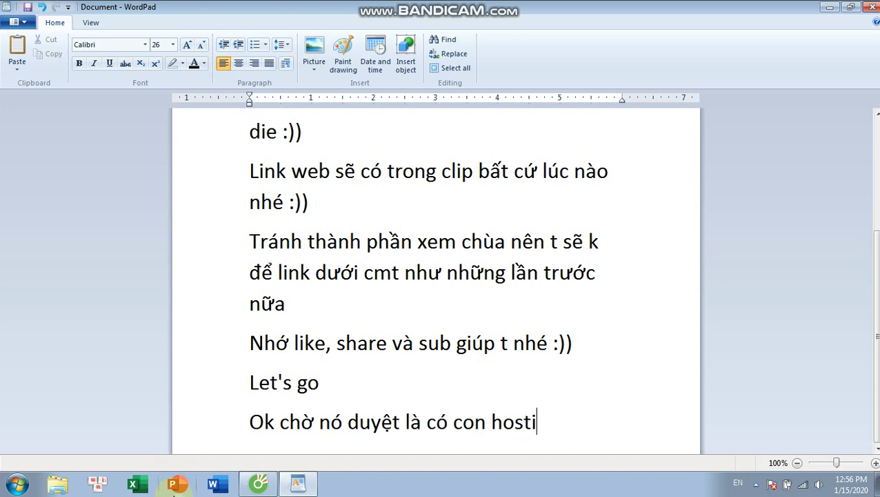
pyautogui.write('ng cpanel free vĩnh viễn :))')
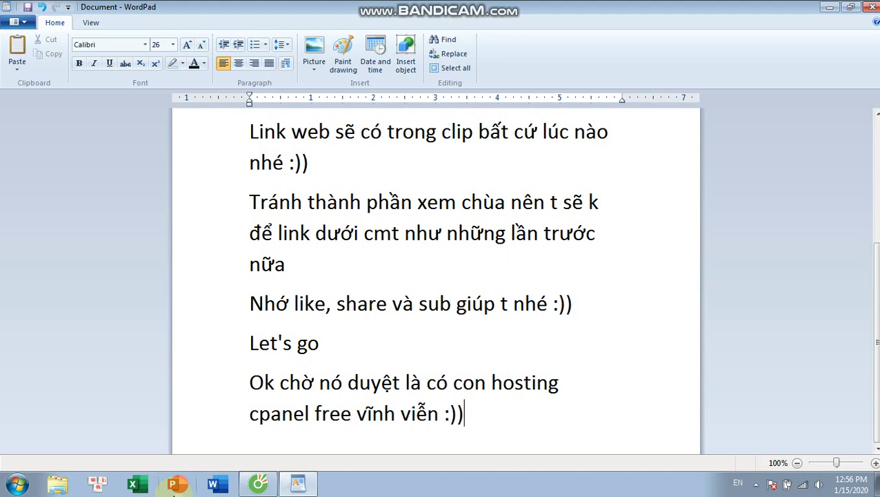
pyautogui.press('Return')
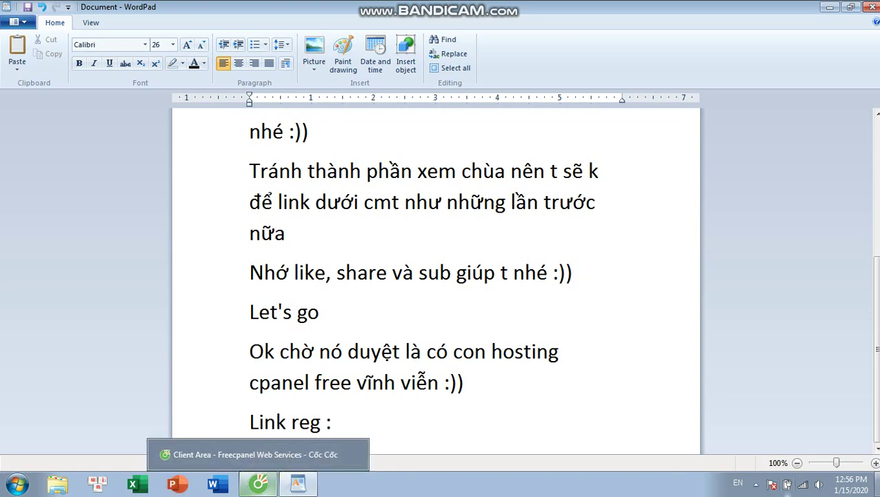
# - Copy freecpanel.in from the Cốc Cốc address bar and return to the WordPad note
pyautogui.click(251, 485)
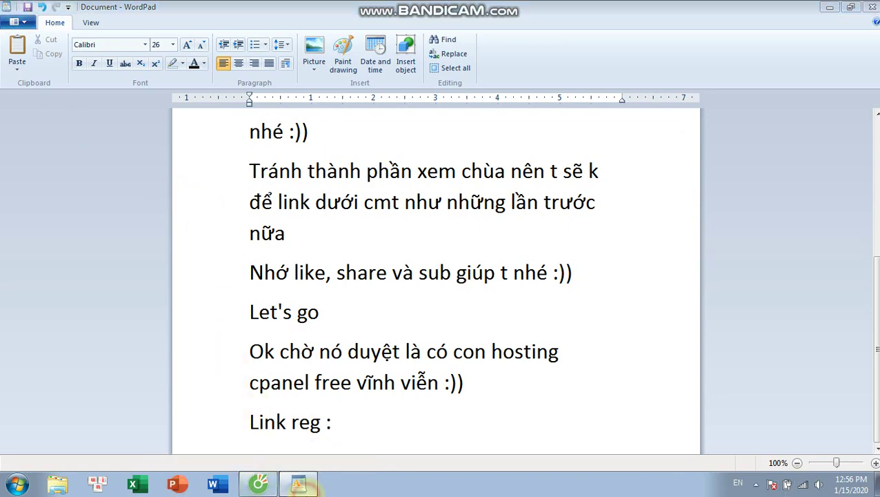
pyautogui.scroll(3, 216, 76)
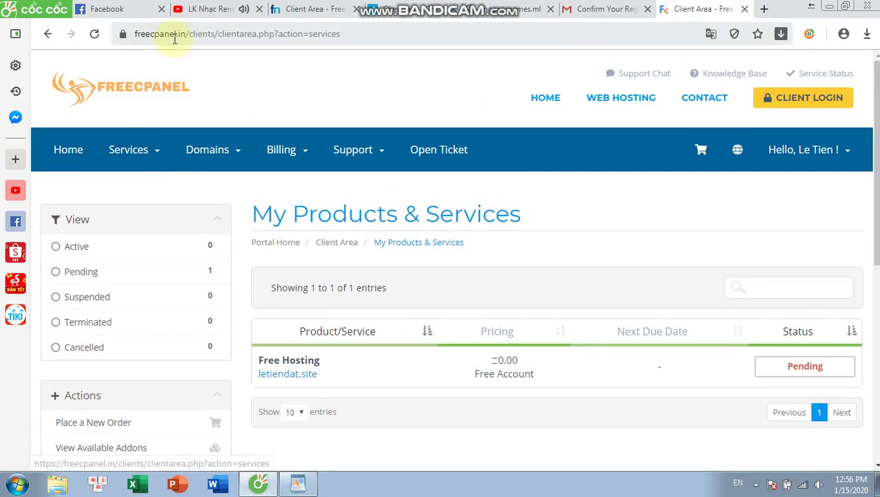
pyautogui.moveTo(186, 33); pyautogui.dragTo(129, 33)
pyautogui.rightClick(148, 33)
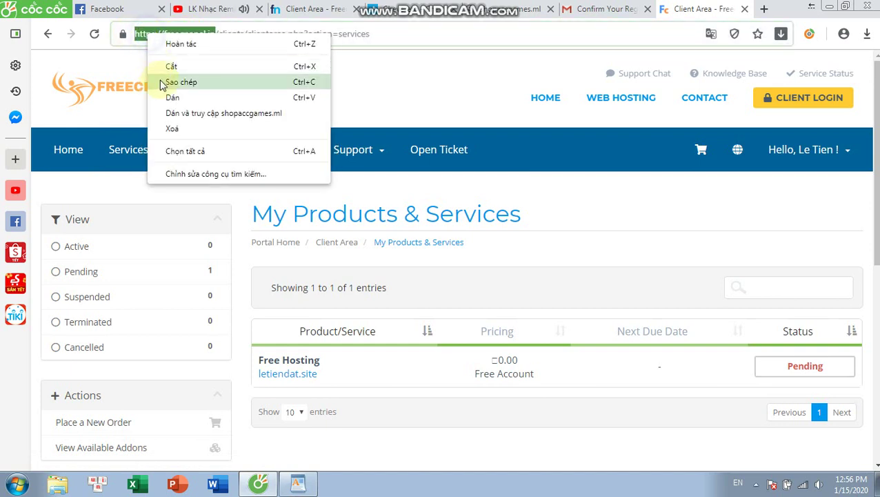
pyautogui.click(187, 83)
pyautogui.click(297, 485)
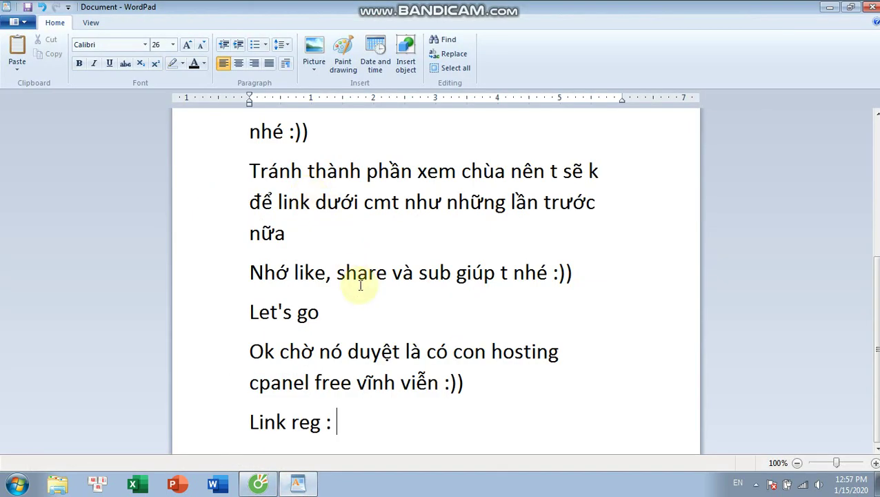
# - Paste the freecpanel.in link at 72 pt after 'Link reg :' and add 'ok bye ae nha' below
pyautogui.click(174, 45)
pyautogui.click(160, 221)
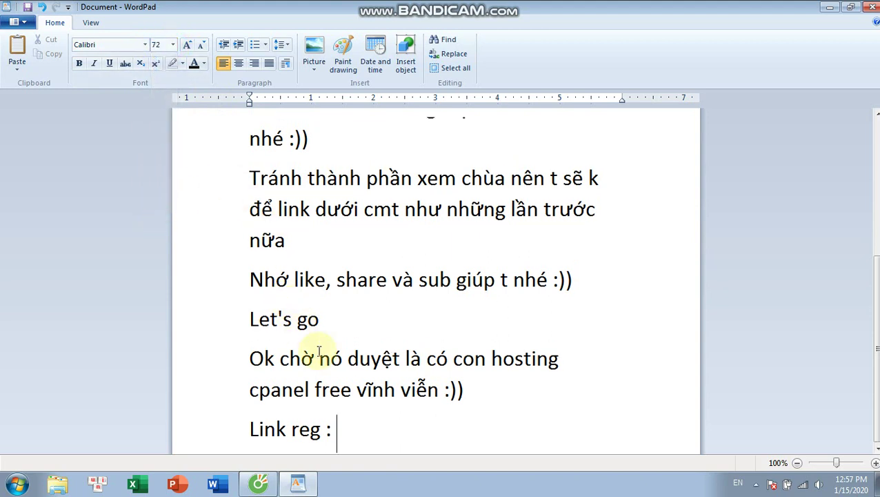
pyautogui.hotkey('ctrl', 'v')
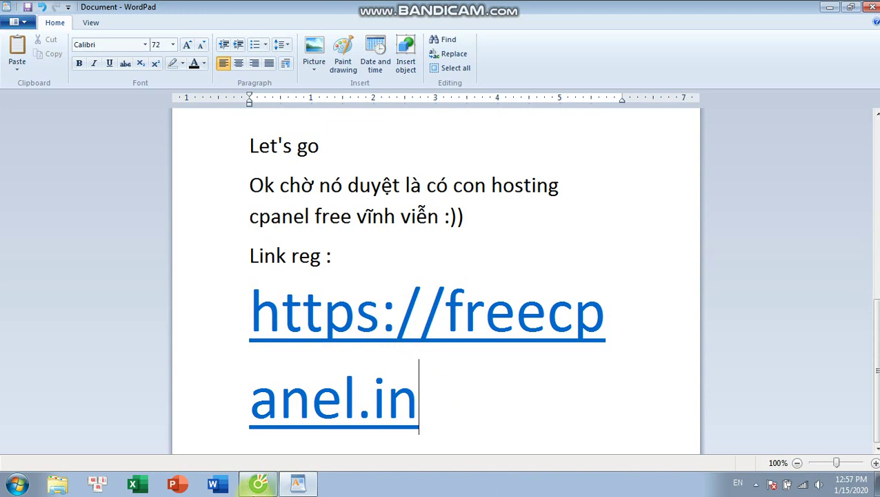
pyautogui.press('Return')
pyautogui.moveTo(254, 485)
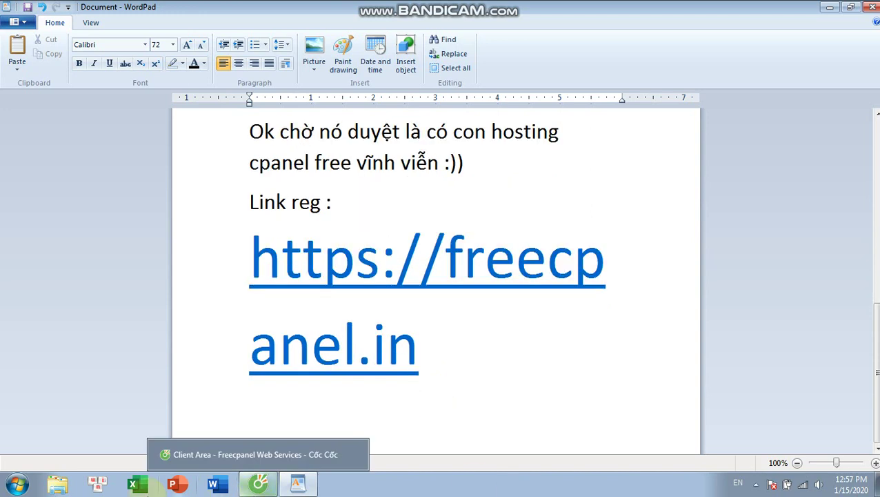
pyautogui.write('ok  by')
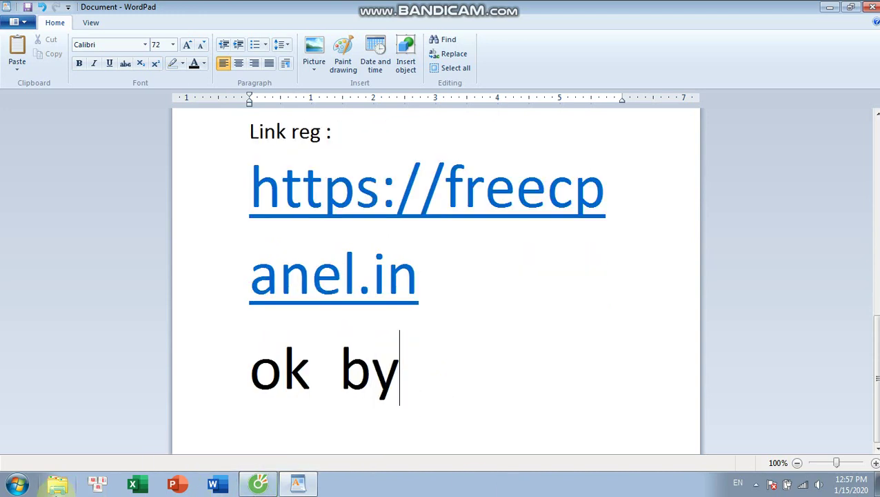
pyautogui.write('e ae nha')
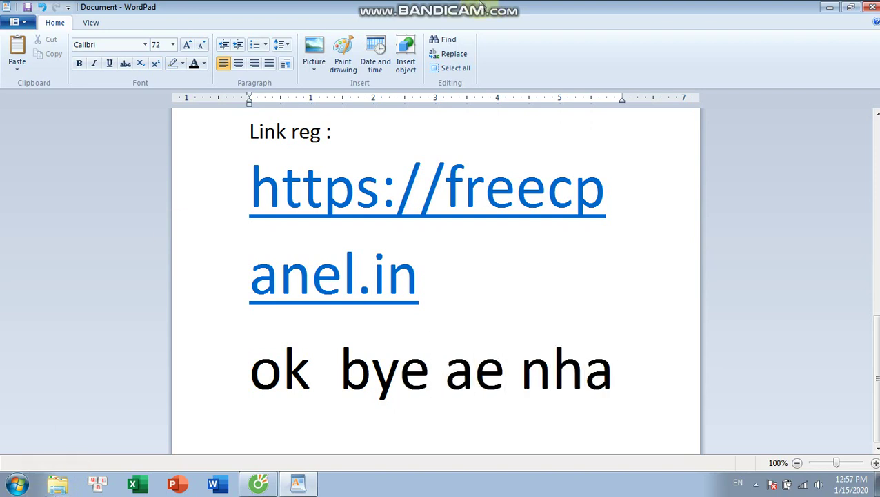
pyautogui.click(259, 483)
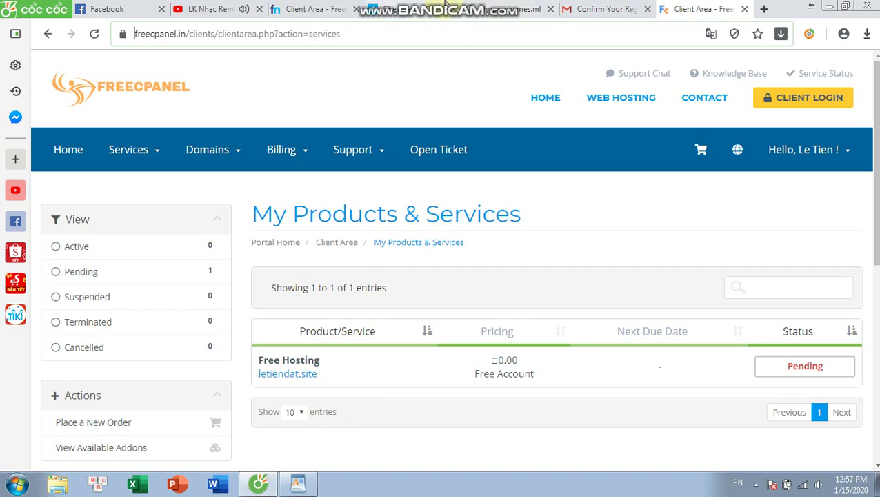